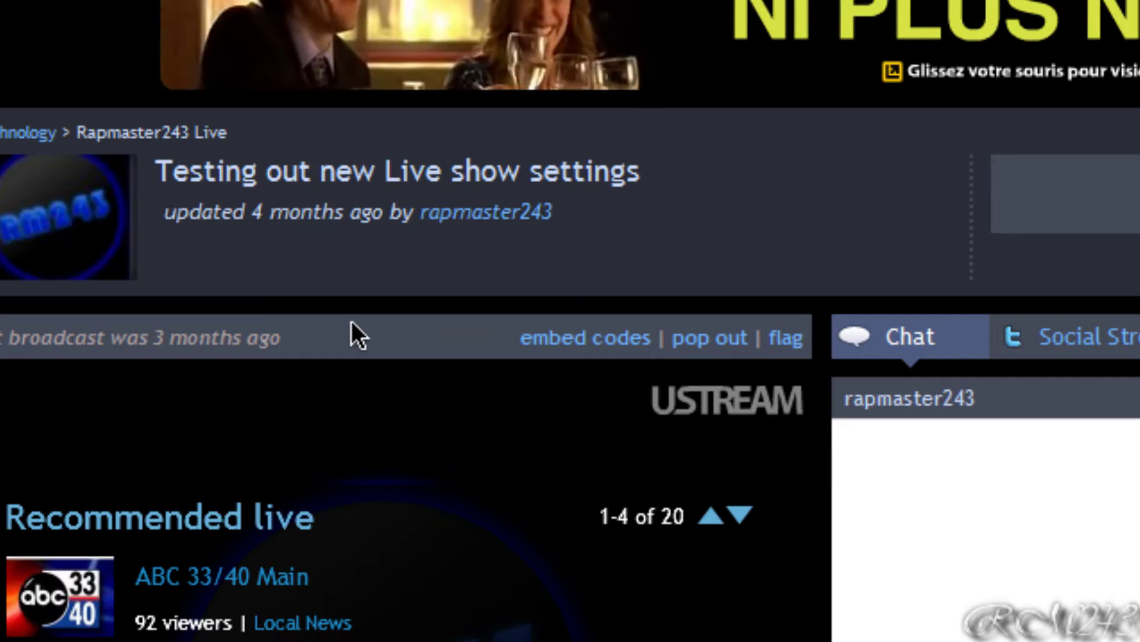
- Scroll the channel page, view the Twitter social stream and chat, and highlight the About text
{"action": "scroll", "coordinate": [351, 337], "scroll_direction": "down", "scroll_amount": 2}
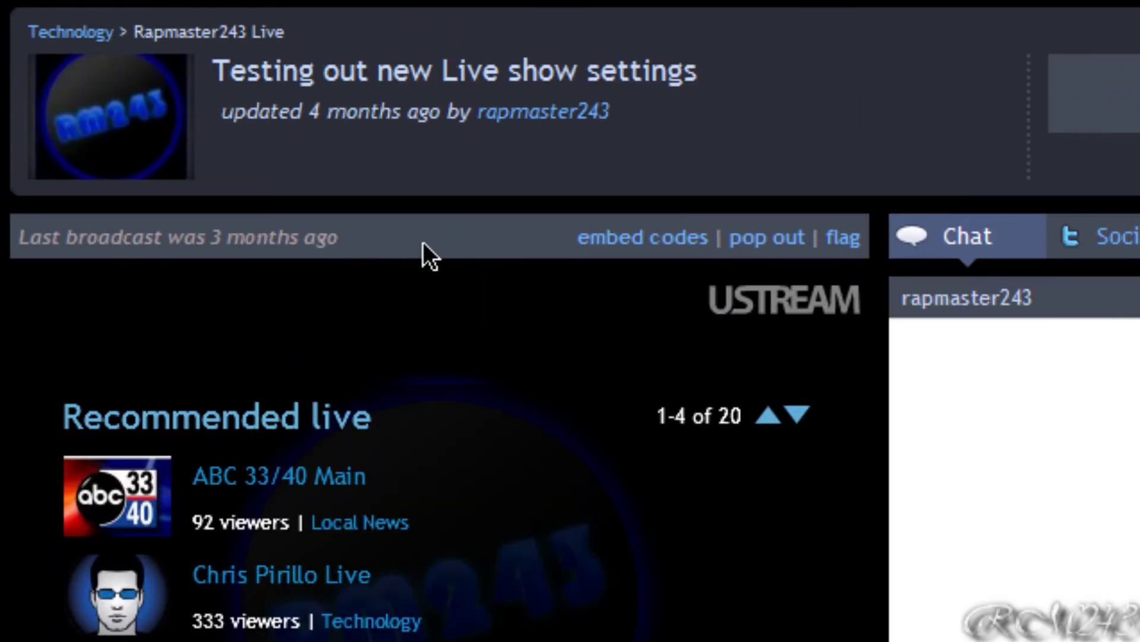
{"action": "scroll", "coordinate": [437, 372], "scroll_direction": "down", "scroll_amount": 5}
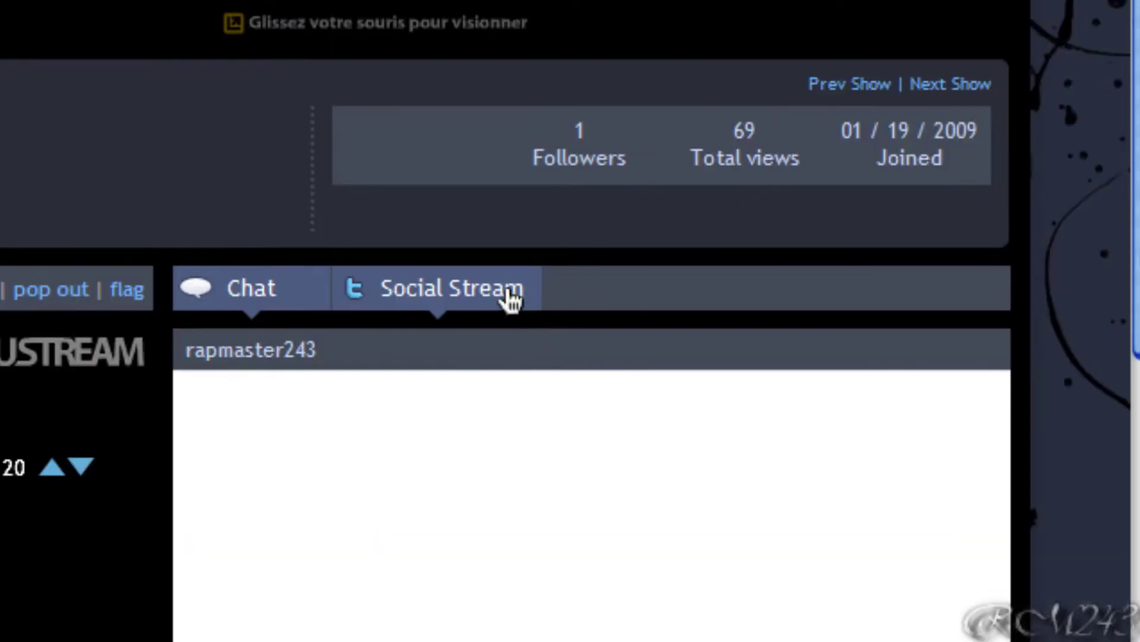
{"action": "left_click", "coordinate": [506, 292]}
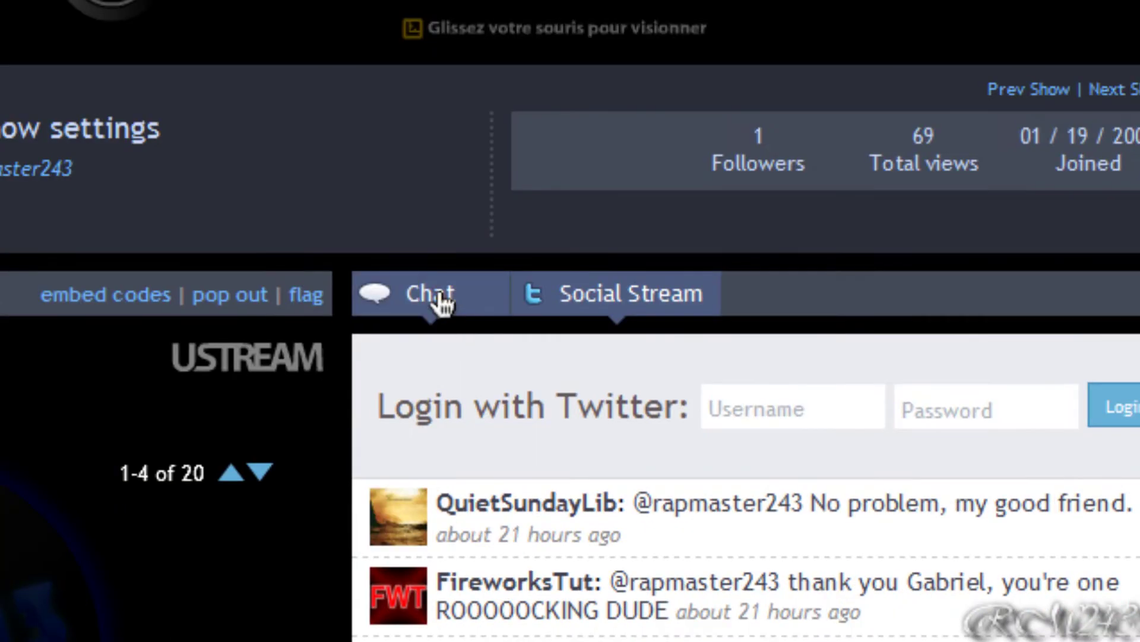
{"action": "left_click", "coordinate": [439, 297]}
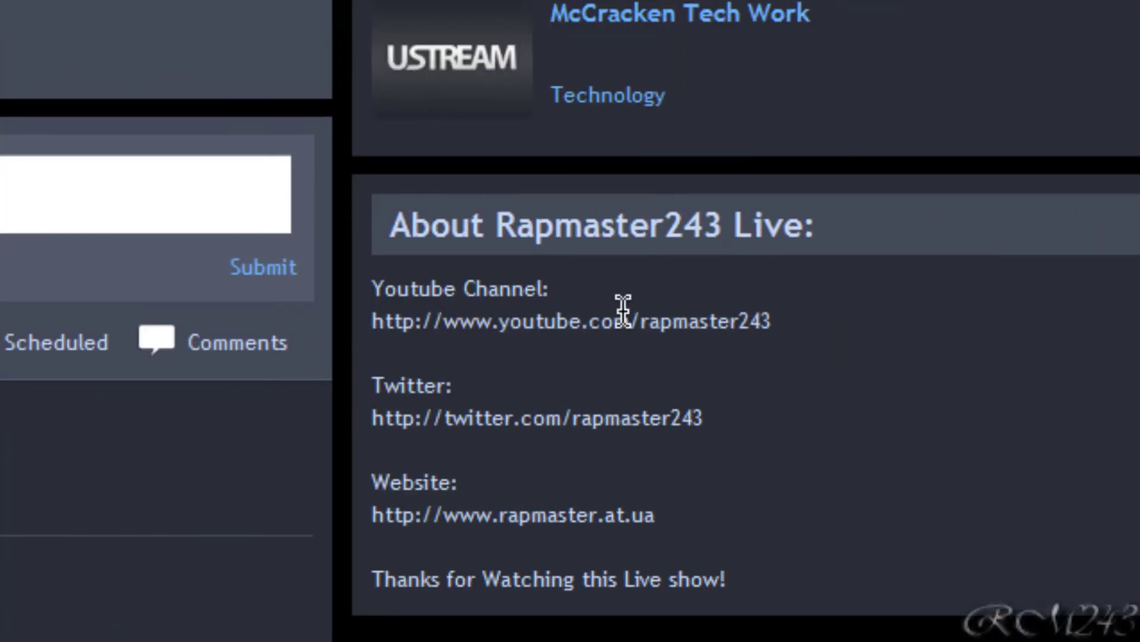
{"action": "left_click_drag", "start_coordinate": [426, 282], "coordinate": [785, 527]}
{"action": "left_click", "coordinate": [781, 392]}
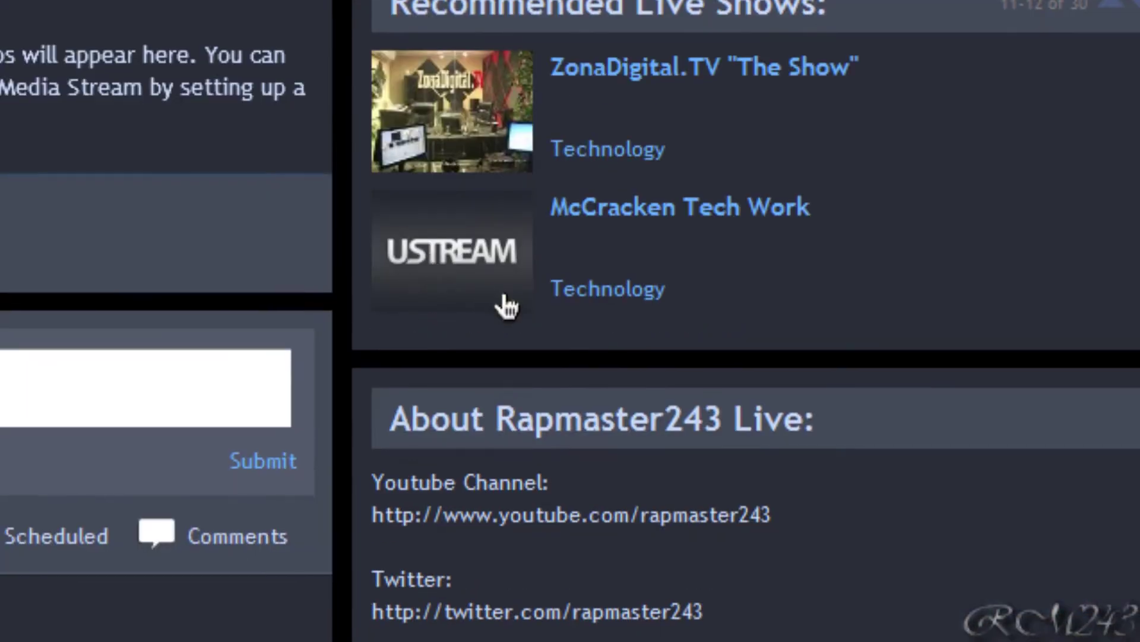
- Scroll through the channel posts and launch the Ustream broadcast console
{"action": "scroll", "coordinate": [505, 306], "scroll_direction": "down", "scroll_amount": 5}
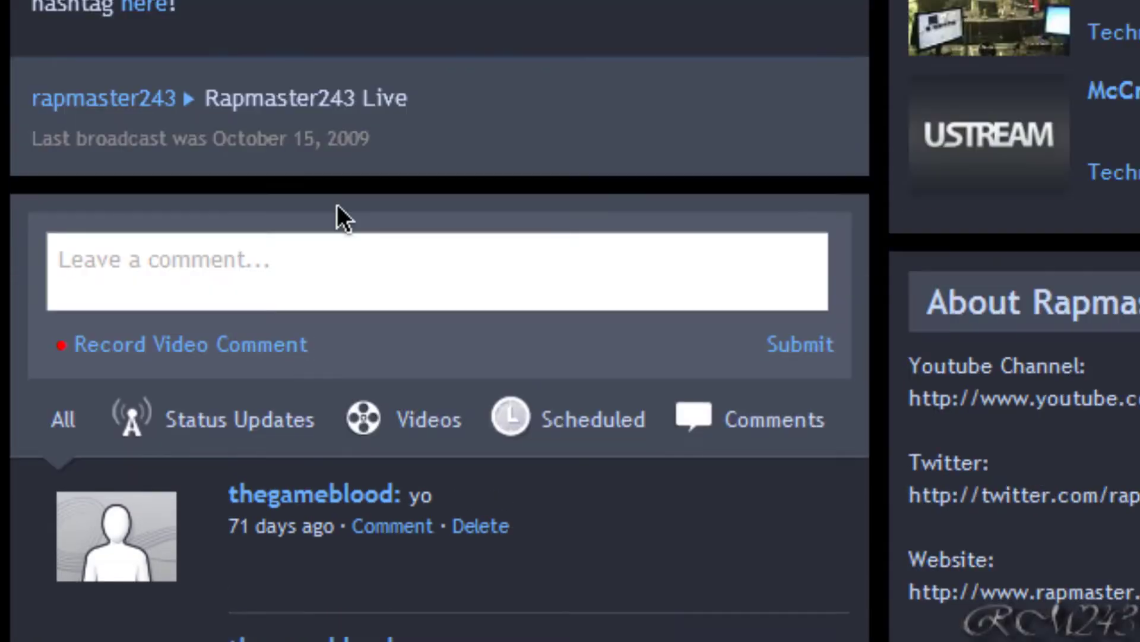
{"action": "scroll", "coordinate": [455, 344], "scroll_direction": "down", "scroll_amount": 3}
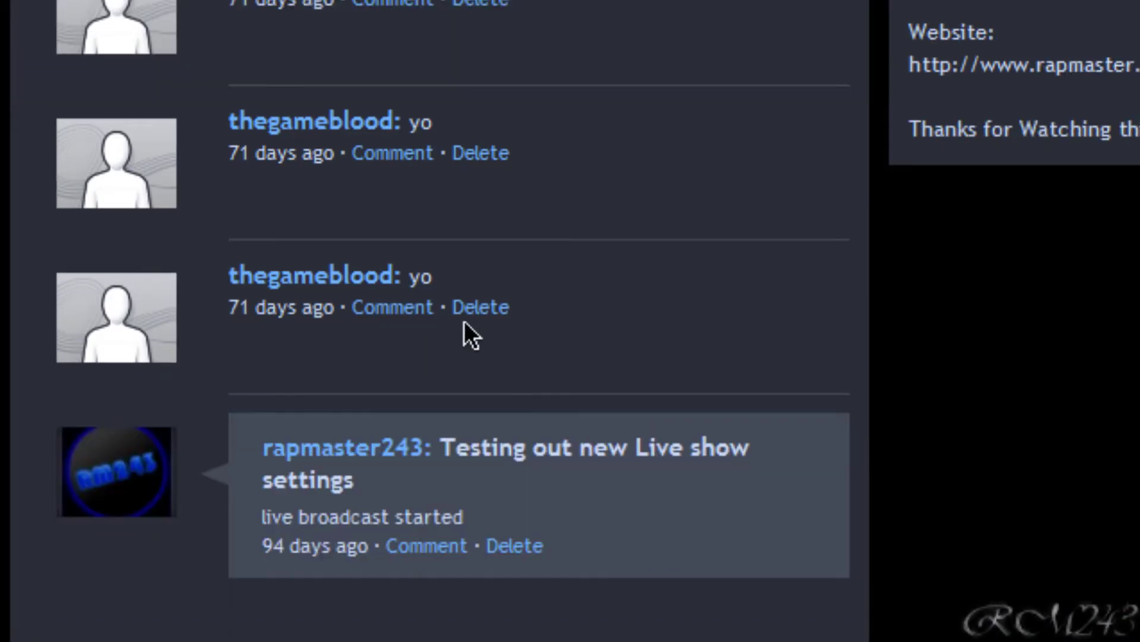
{"action": "scroll", "coordinate": [455, 244], "scroll_direction": "up", "scroll_amount": 10}
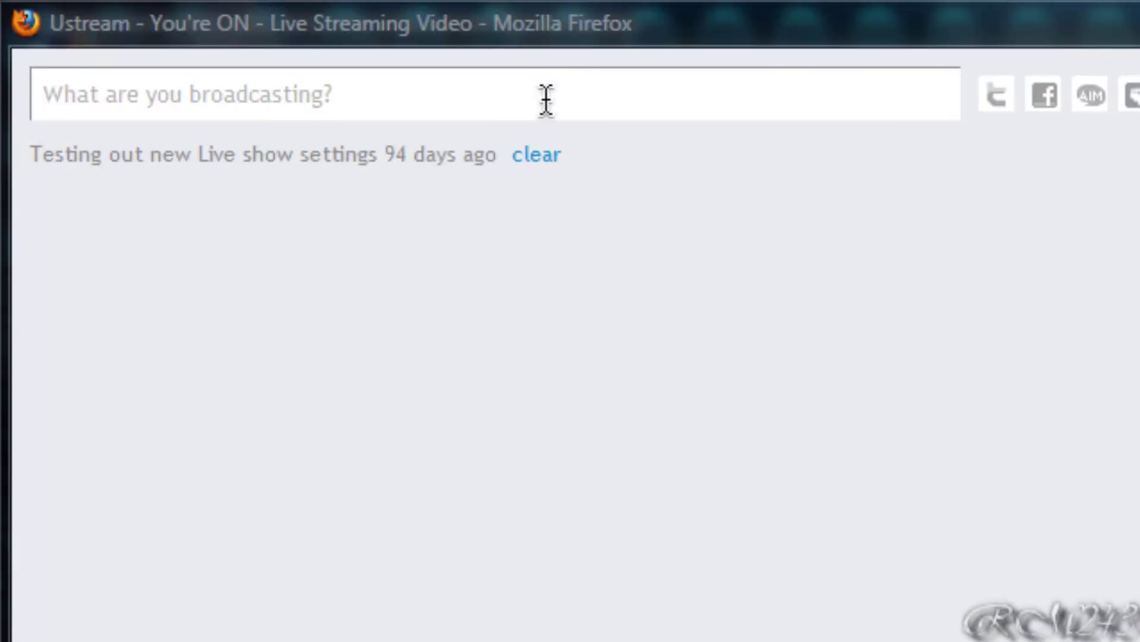
{"action": "left_click", "coordinate": [546, 98]}
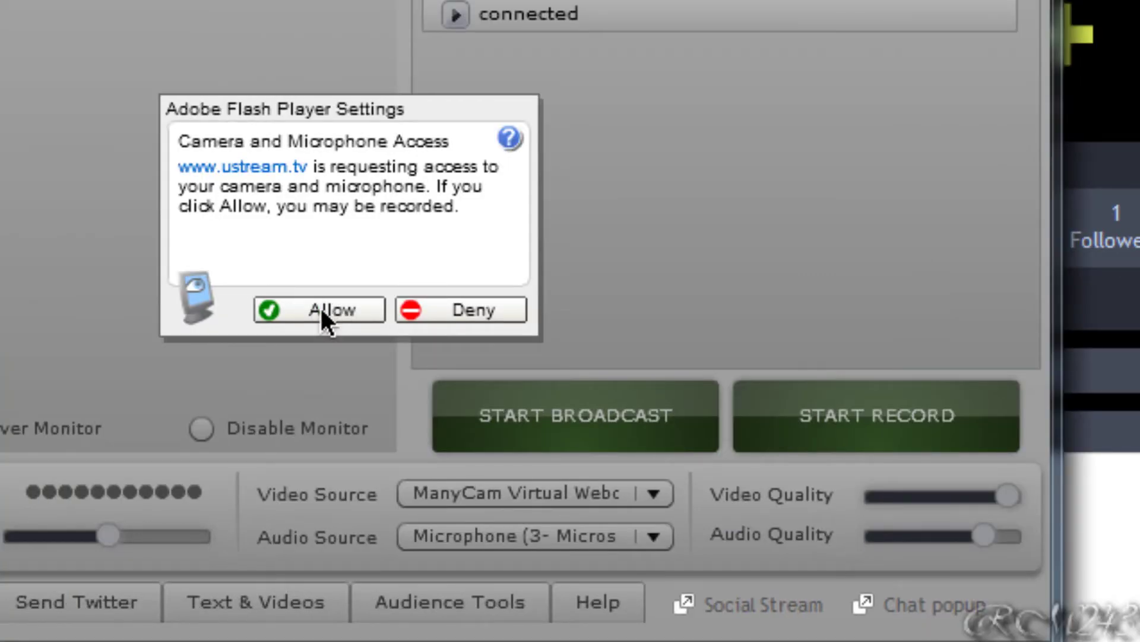
- Allow Flash Player access to the camera and microphone for Ustream
{"action": "left_click", "coordinate": [321, 308]}
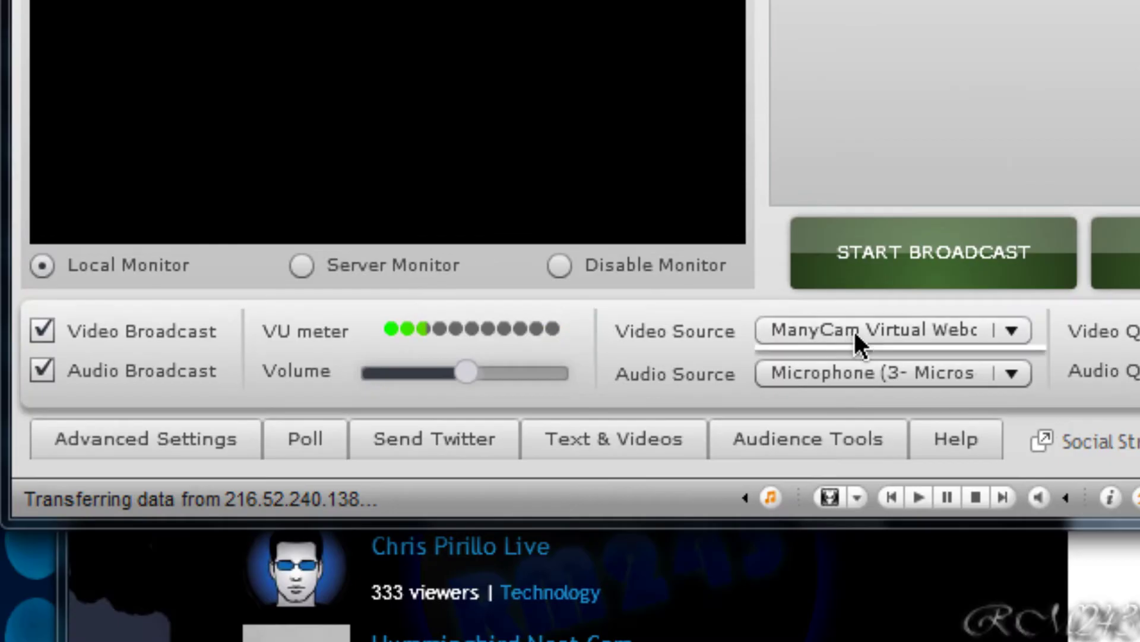
- Choose Microsoft LifeCam VX-3000 as video source, keep the current microphone, and close the console
{"action": "left_click", "coordinate": [855, 330]}
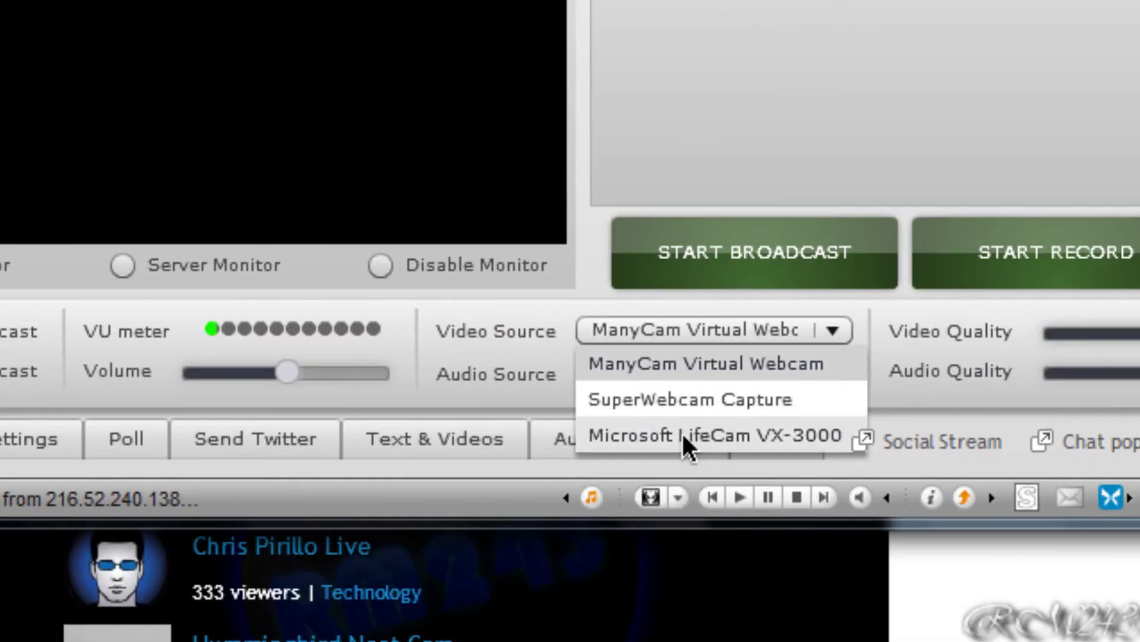
{"action": "left_click", "coordinate": [861, 436]}
{"action": "left_click", "coordinate": [682, 432]}
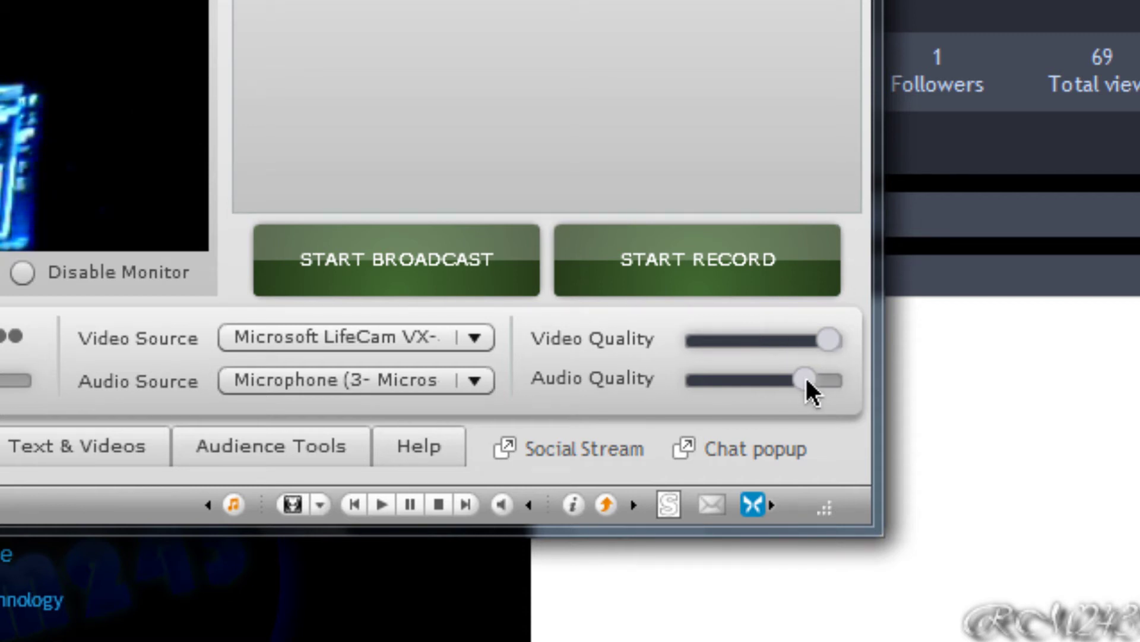
{"action": "left_click", "coordinate": [472, 380]}
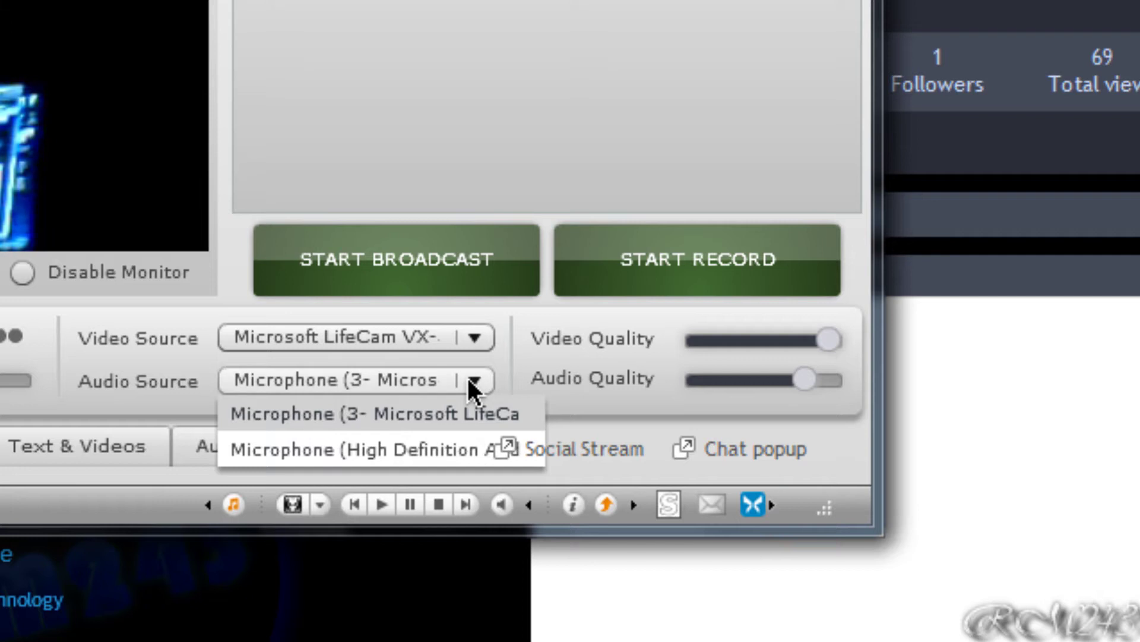
{"action": "left_click", "coordinate": [472, 383]}
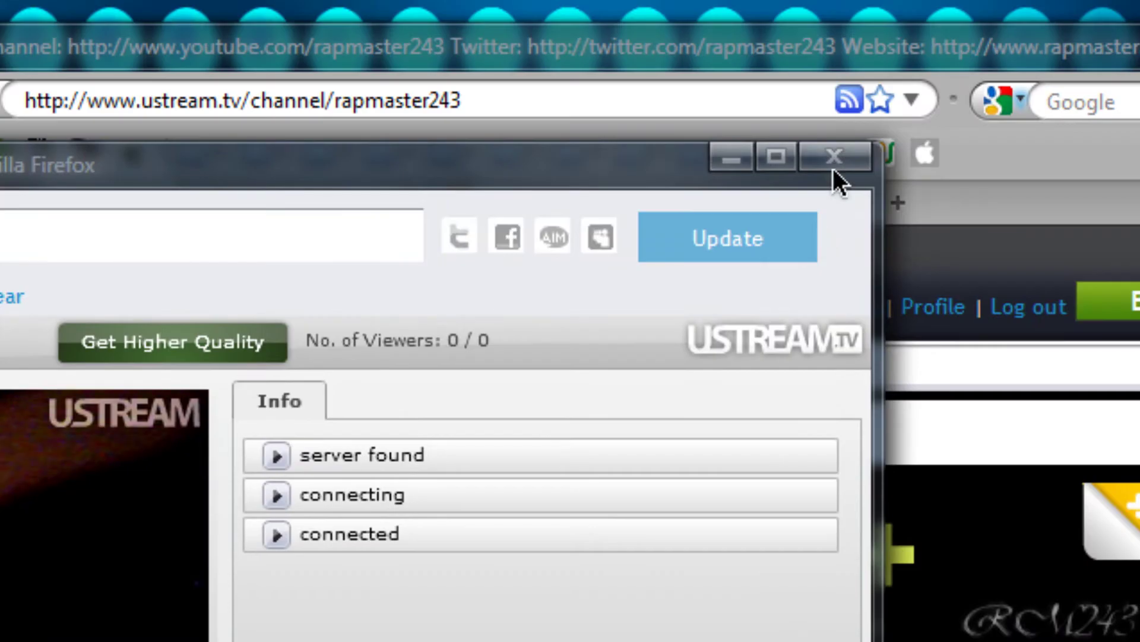
{"action": "left_click", "coordinate": [835, 157]}
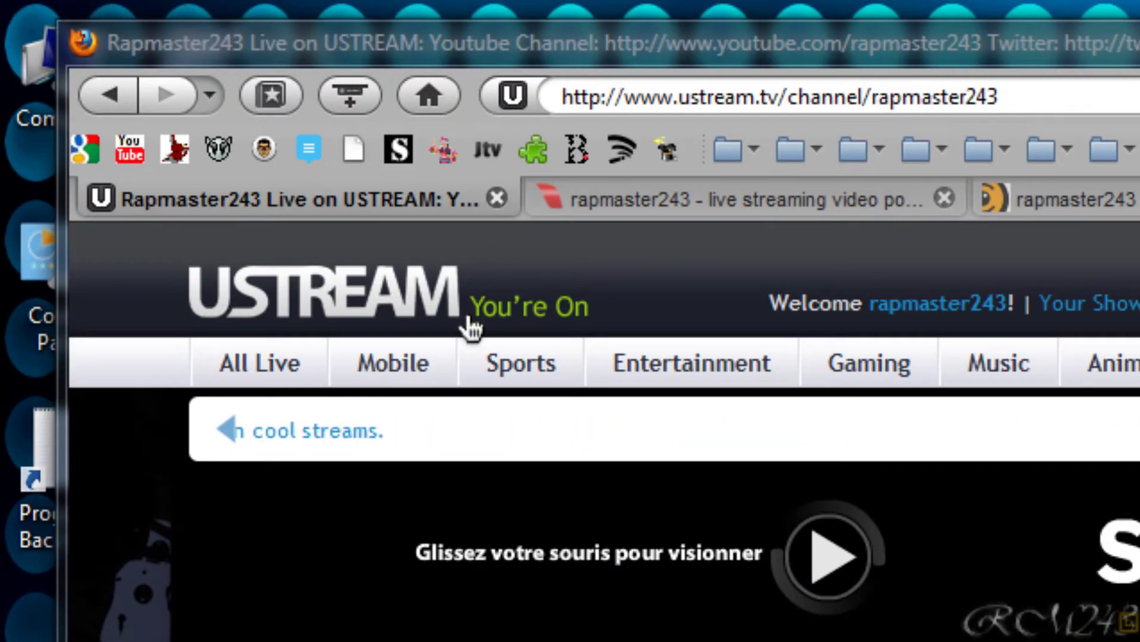
- Switch to the Livestream channel page and scroll down to its offline player
{"action": "left_click", "coordinate": [771, 204]}
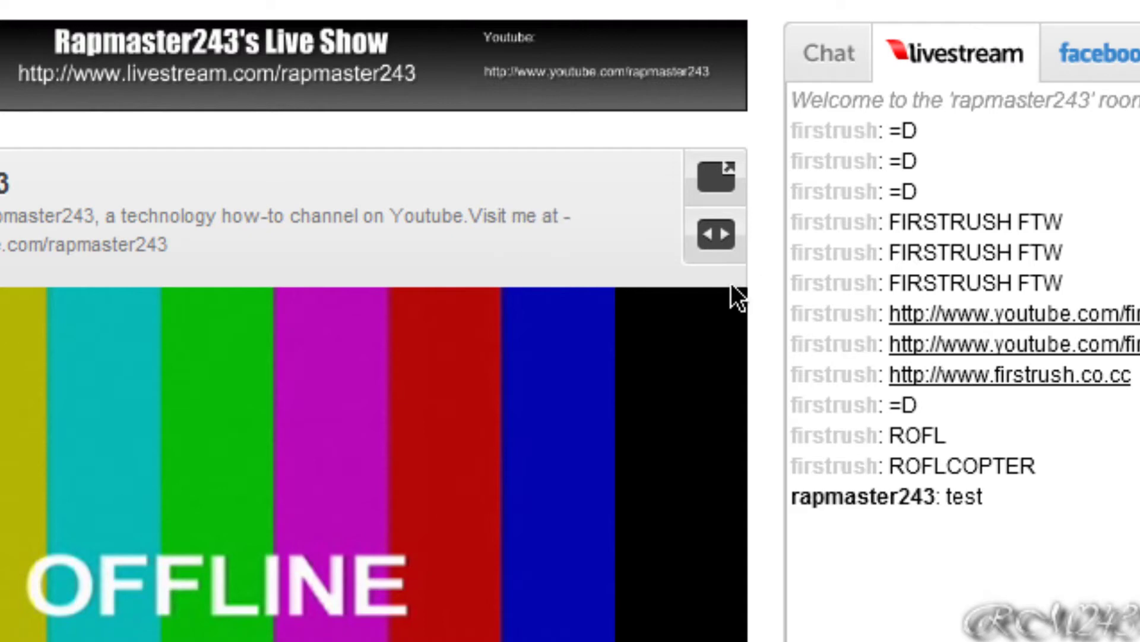
{"action": "scroll", "coordinate": [766, 368], "scroll_direction": "down", "scroll_amount": 5}
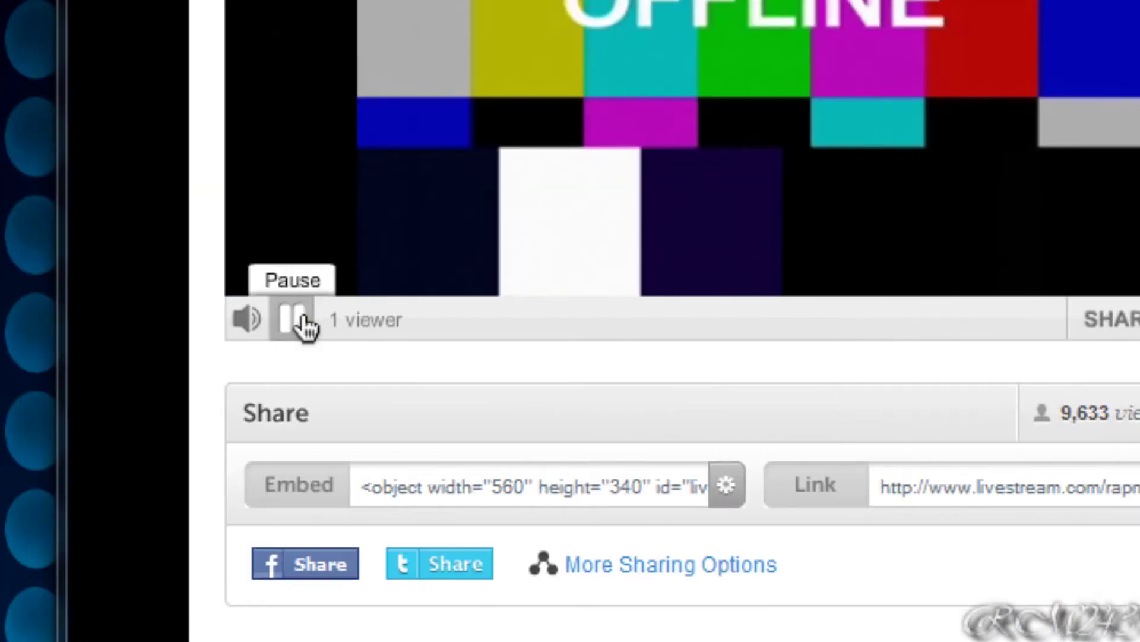
{"action": "mouse_move", "coordinate": [263, 326]}
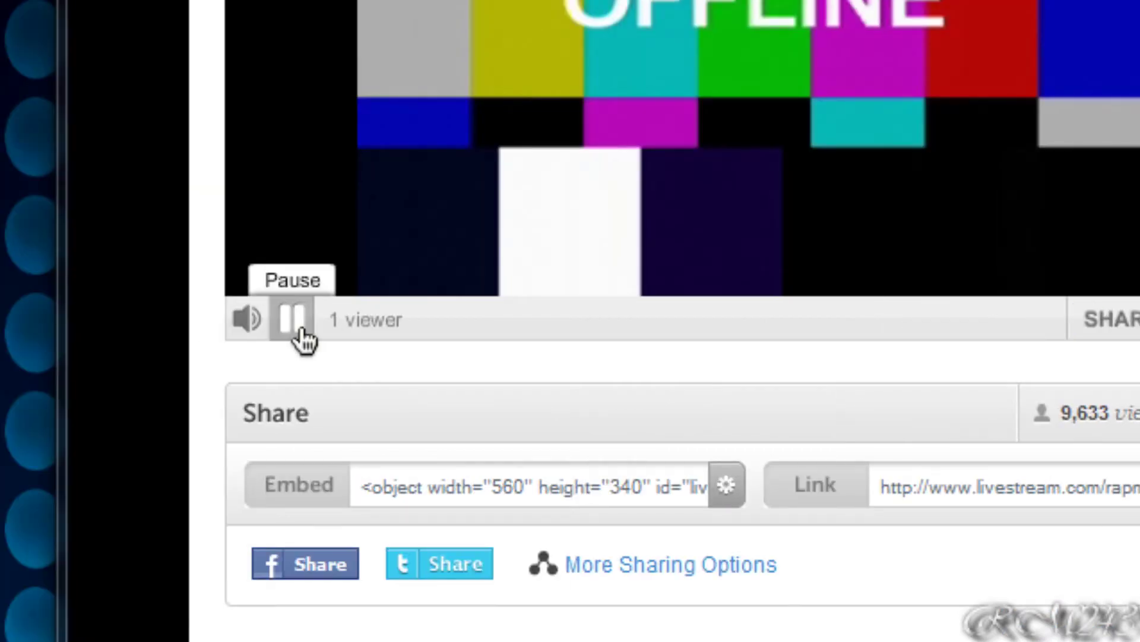
{"action": "mouse_move", "coordinate": [683, 30]}
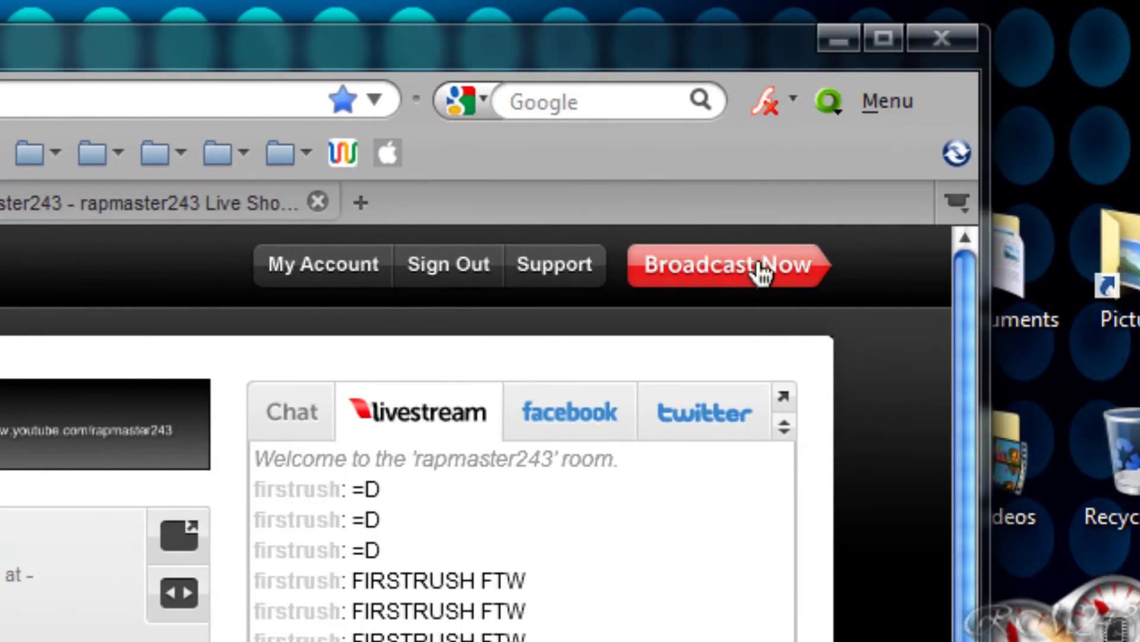
- Dismiss the connection error, then log in to the webcaster with the account password and Remember me ticked
{"action": "left_click", "coordinate": [761, 268]}
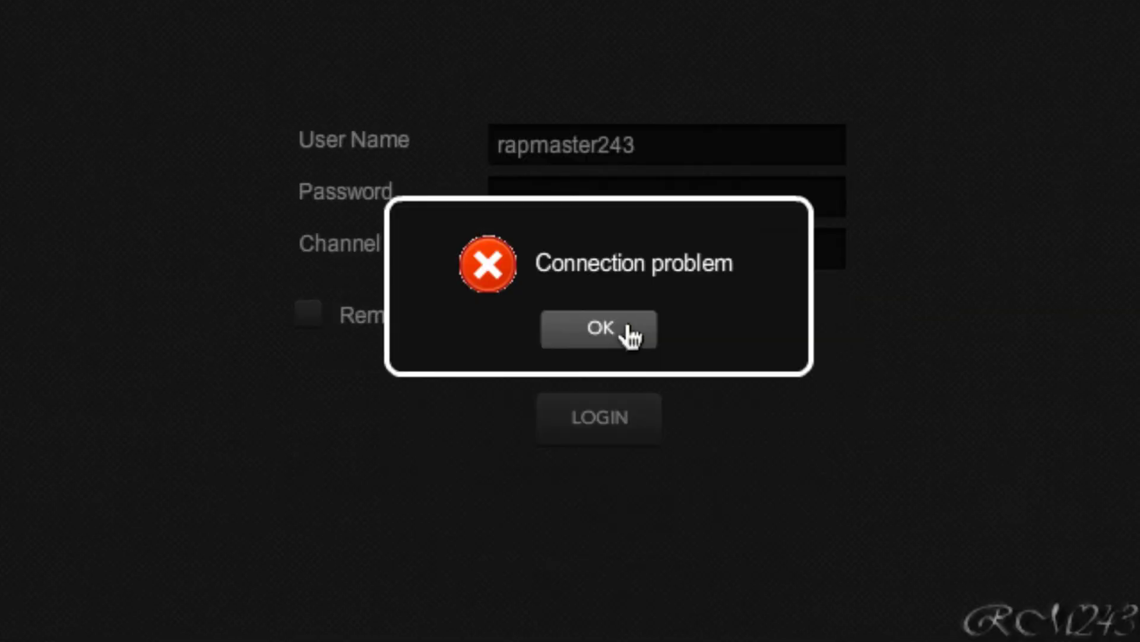
{"action": "left_click", "coordinate": [631, 337]}
{"action": "left_click", "coordinate": [675, 217]}
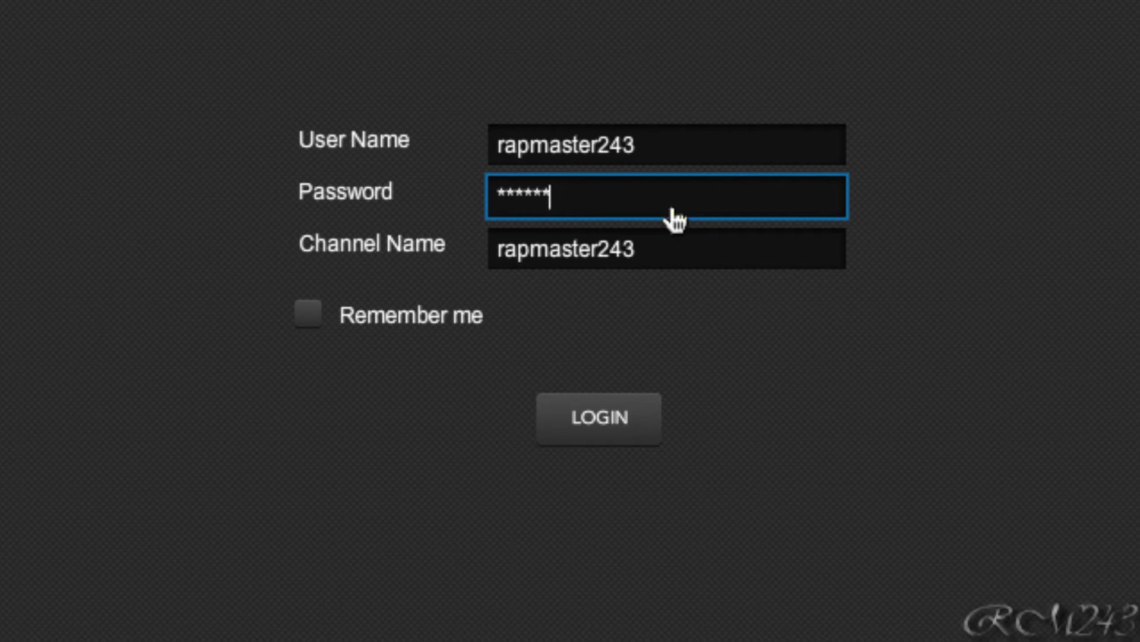
{"action": "left_click", "coordinate": [309, 315]}
{"action": "left_click", "coordinate": [557, 417]}
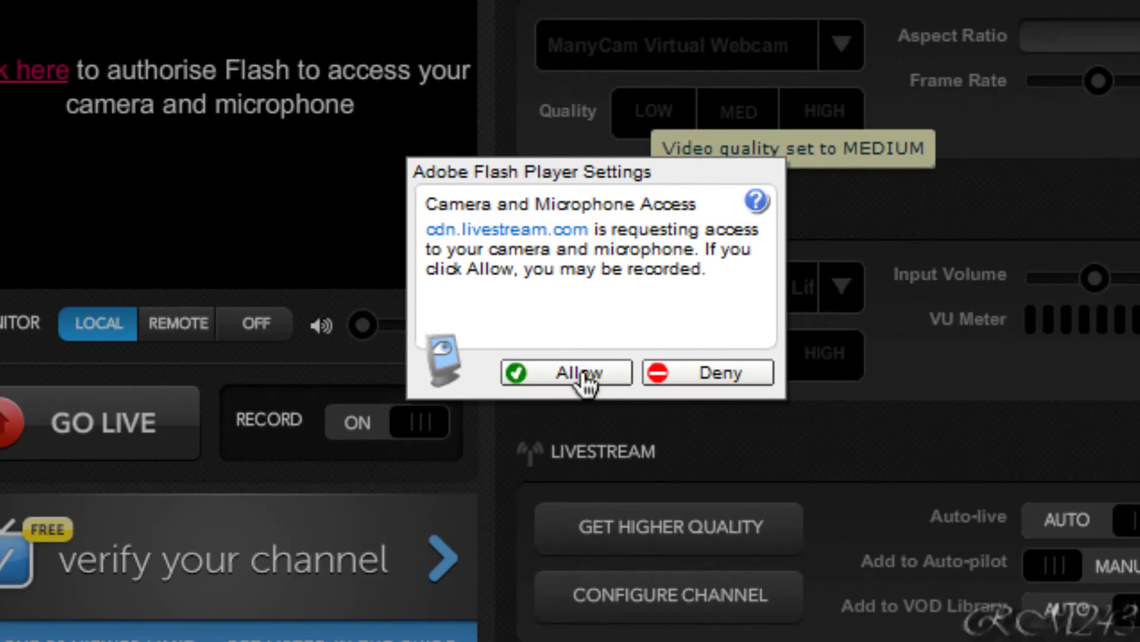
- Allow camera access, select the Microsoft LifeCam VX-3000 camera, and keep the 4:3 aspect ratio
{"action": "left_click", "coordinate": [585, 377]}
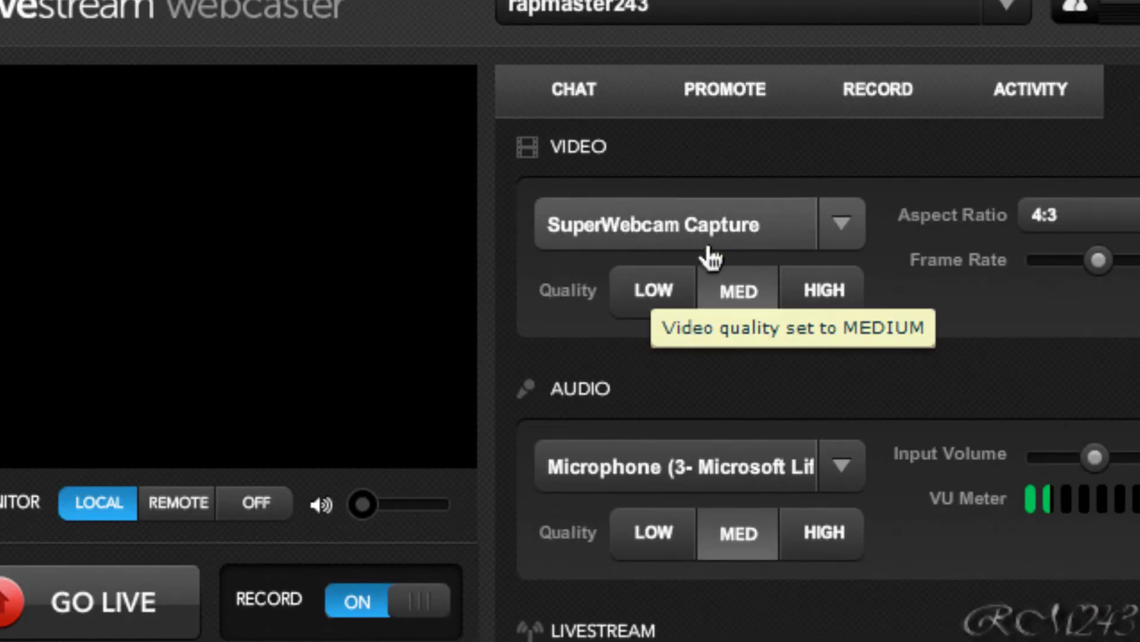
{"action": "left_click", "coordinate": [722, 58]}
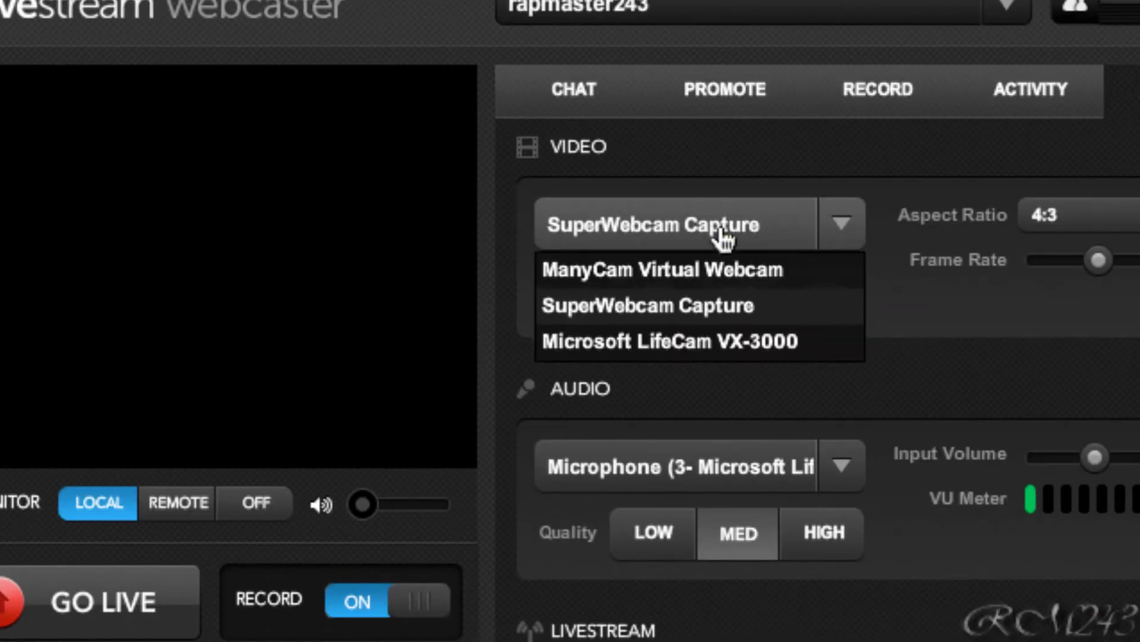
{"action": "left_click", "coordinate": [722, 236]}
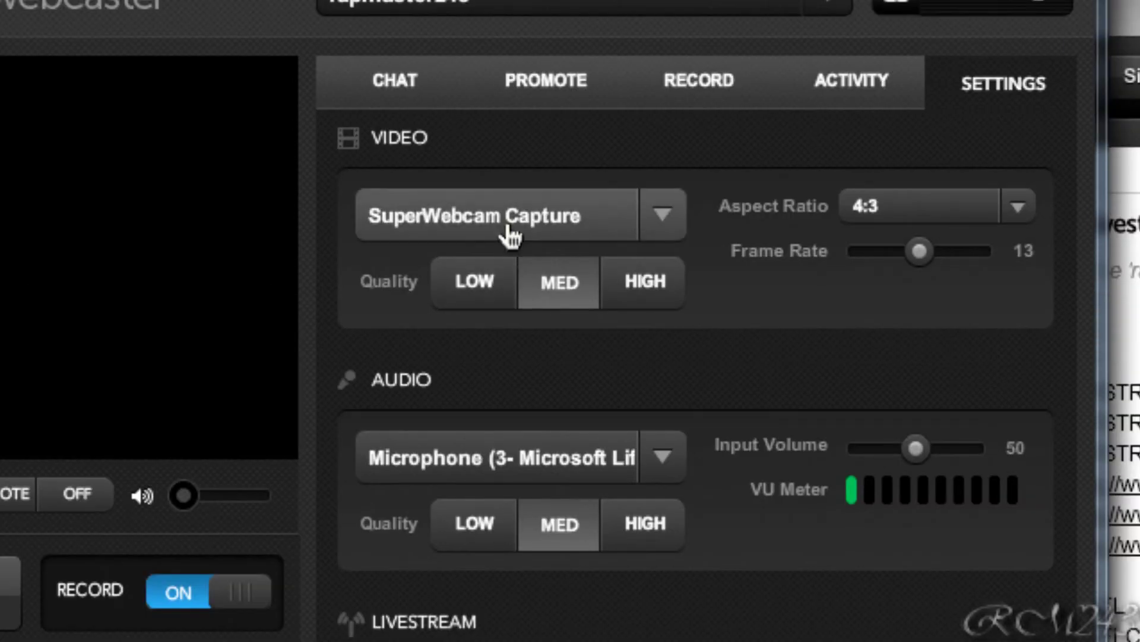
{"action": "left_click", "coordinate": [509, 51]}
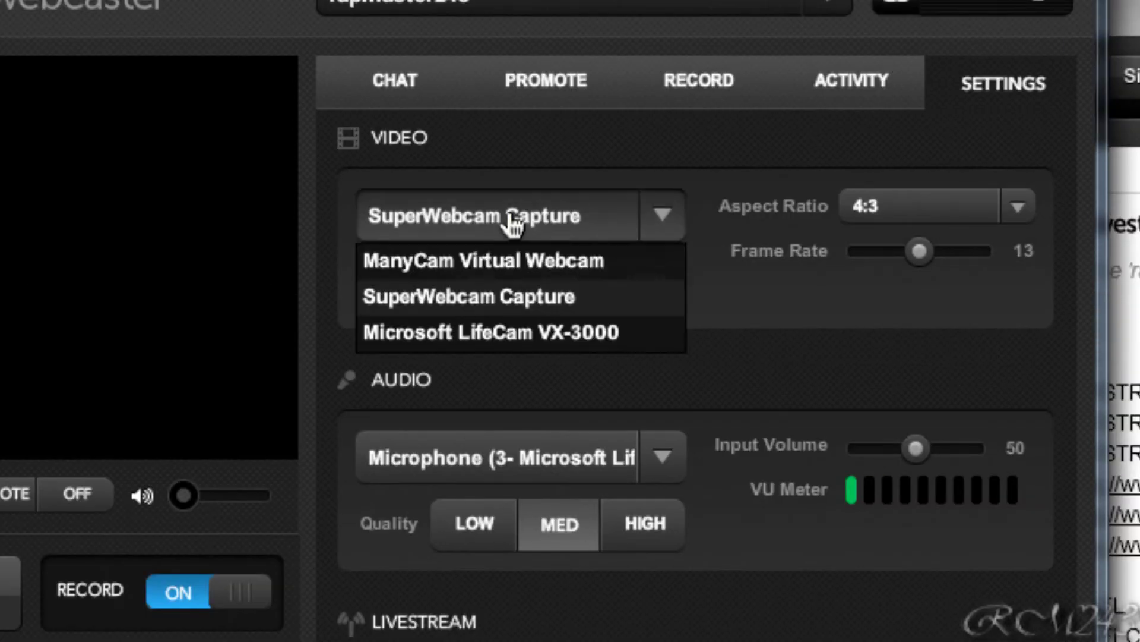
{"action": "left_click", "coordinate": [498, 333]}
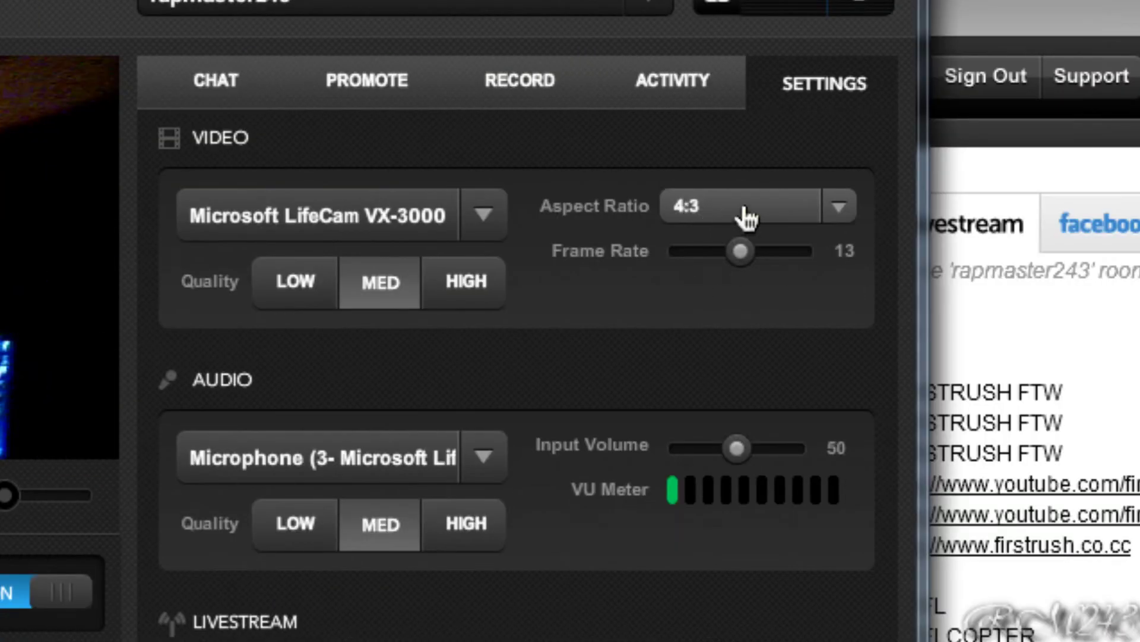
{"action": "left_click", "coordinate": [747, 219]}
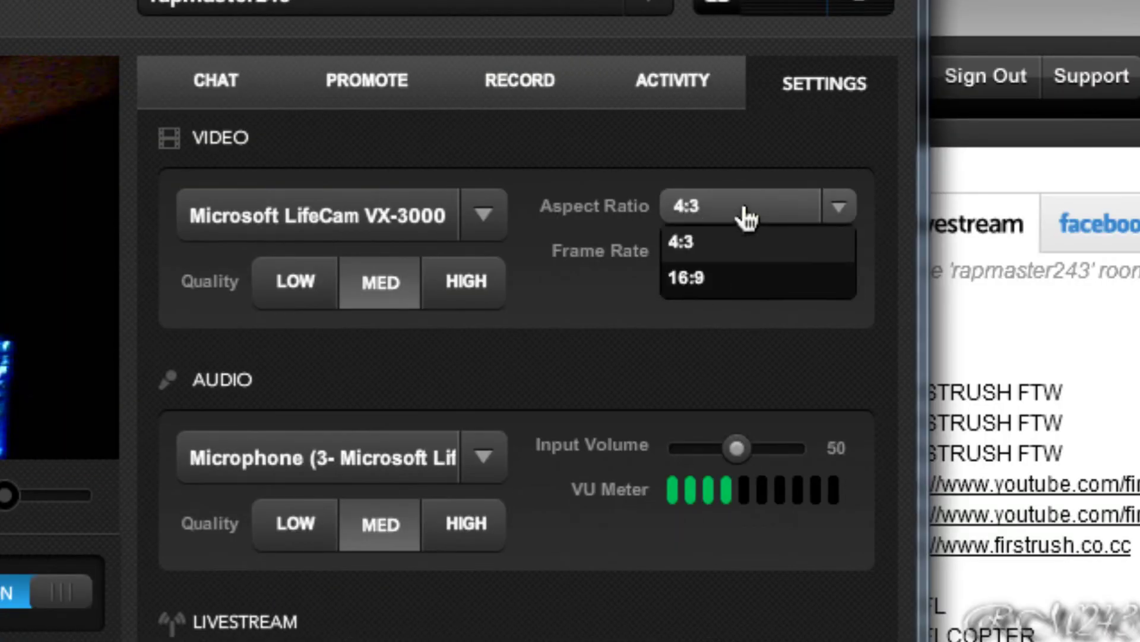
{"action": "left_click", "coordinate": [748, 218]}
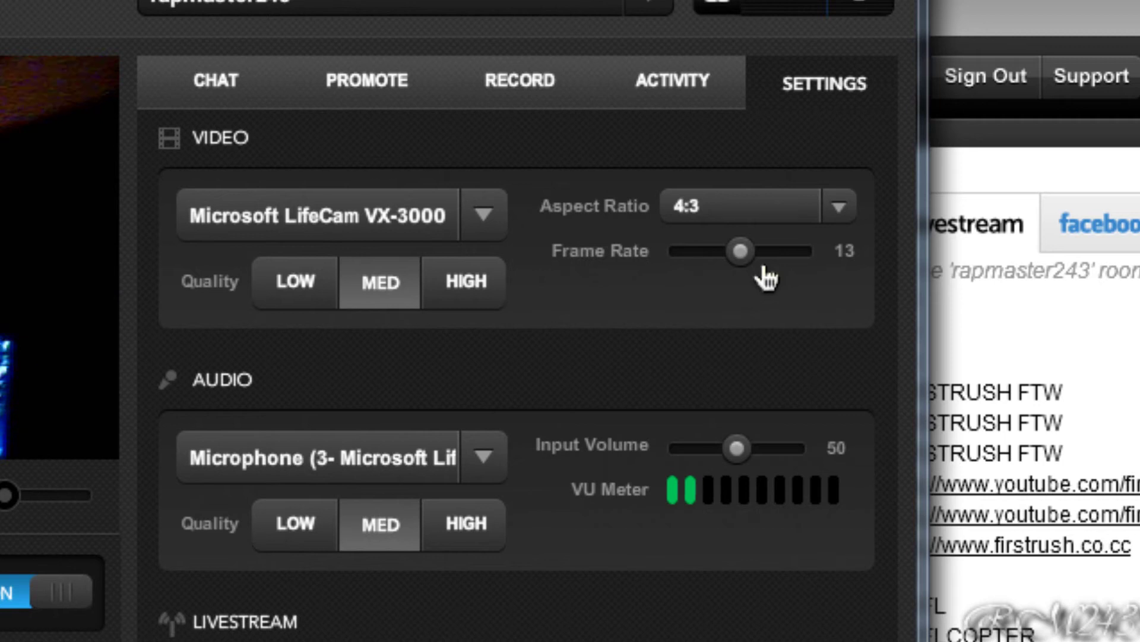
- Set maximum frame rate and HIGH quality, and switch Auto-live and Add to VOD Library to MANUAL
{"action": "left_click_drag", "start_coordinate": [752, 262], "coordinate": [816, 265]}
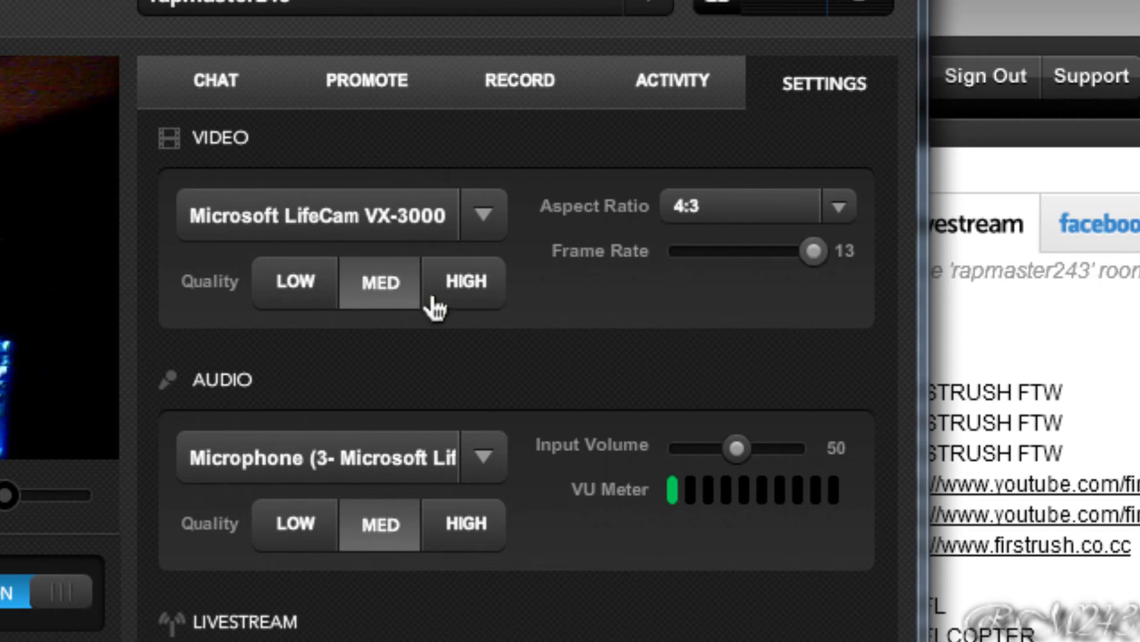
{"action": "left_click", "coordinate": [469, 297]}
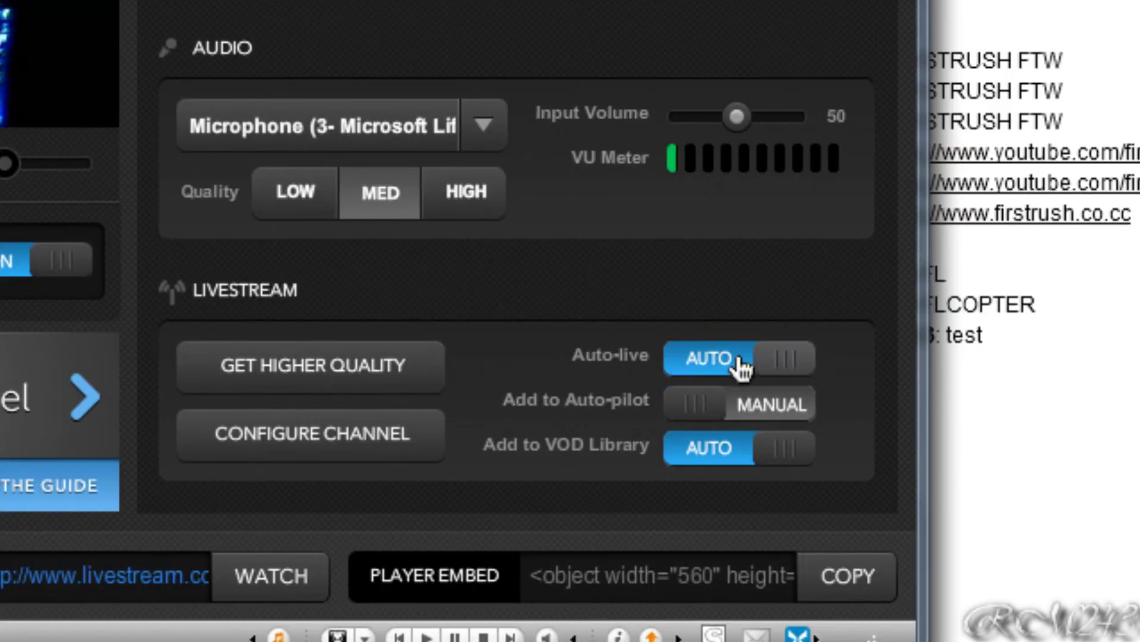
{"action": "left_click", "coordinate": [770, 368]}
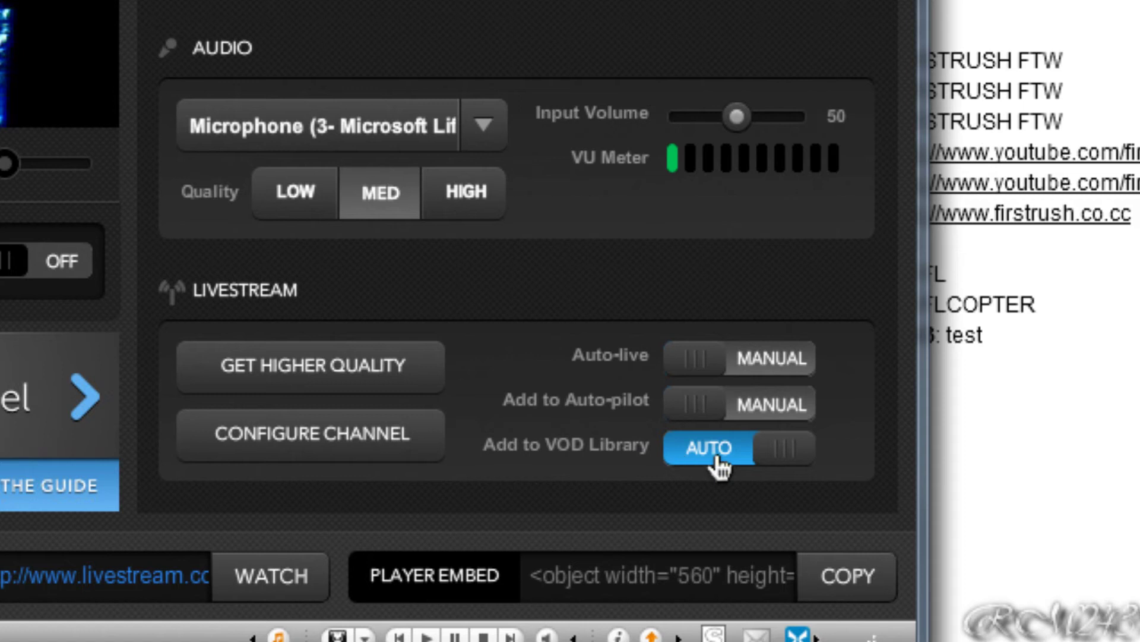
{"action": "left_click", "coordinate": [774, 460]}
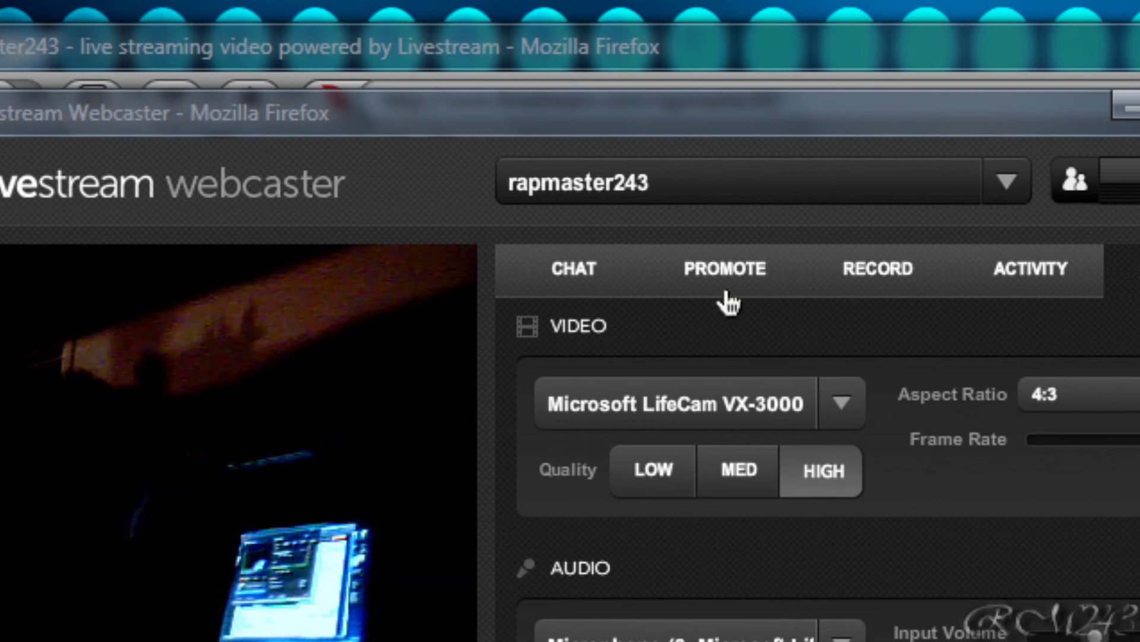
- Look through the PROMOTE, RECORD, ACTIVITY, SETTINGS and CHAT panels, then close the webcaster
{"action": "left_click", "coordinate": [726, 287]}
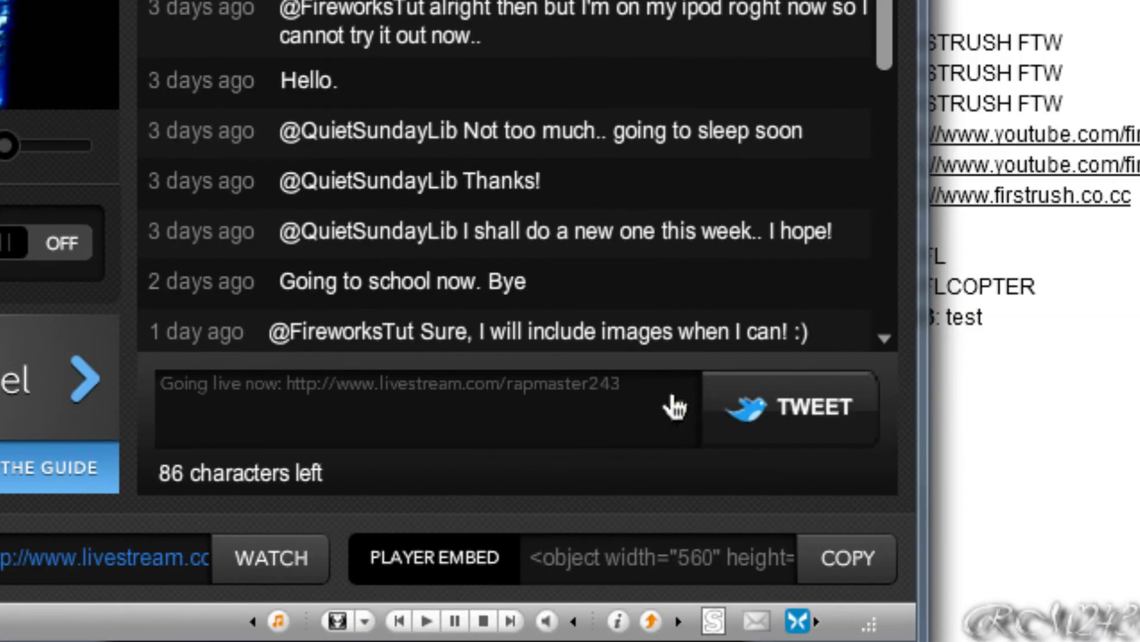
{"action": "left_click", "coordinate": [675, 402]}
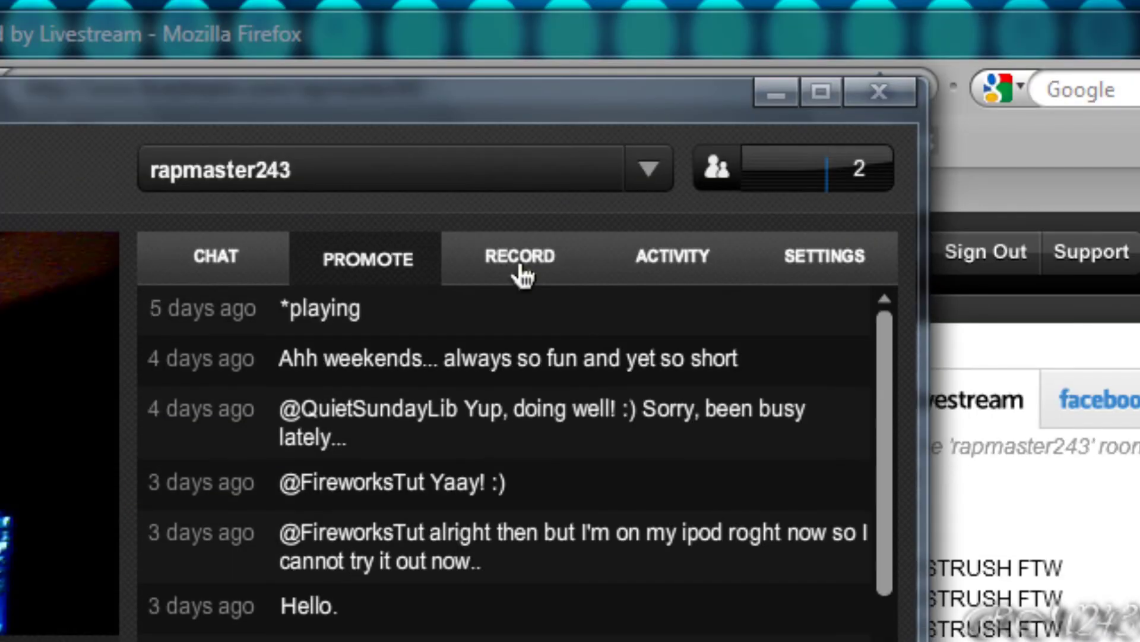
{"action": "left_click", "coordinate": [521, 272]}
{"action": "left_click", "coordinate": [675, 283]}
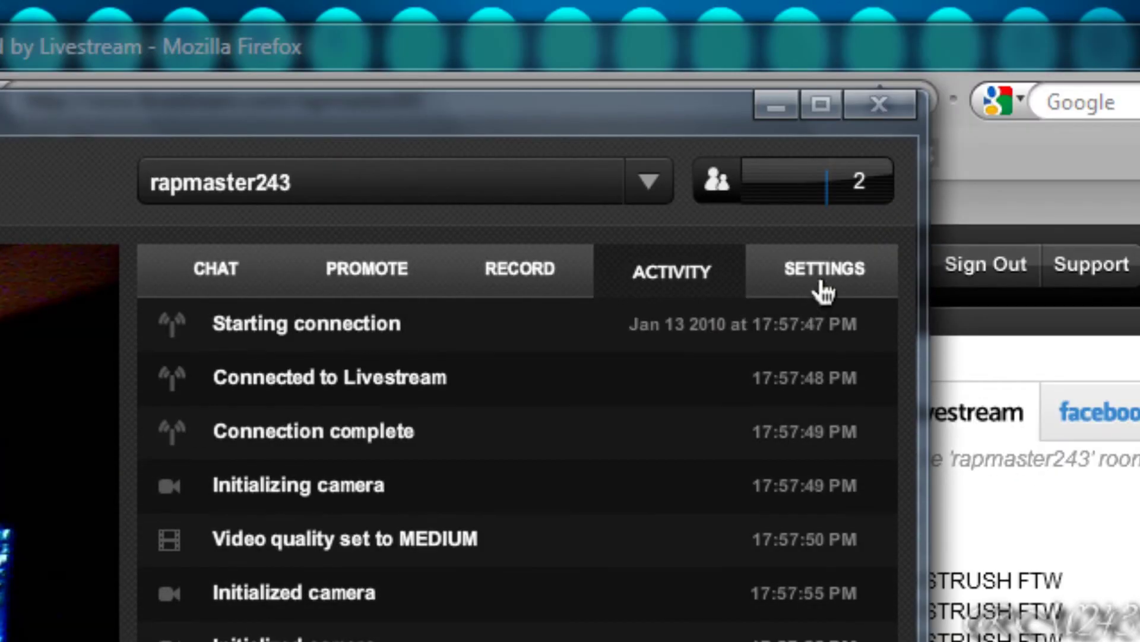
{"action": "left_click", "coordinate": [825, 291]}
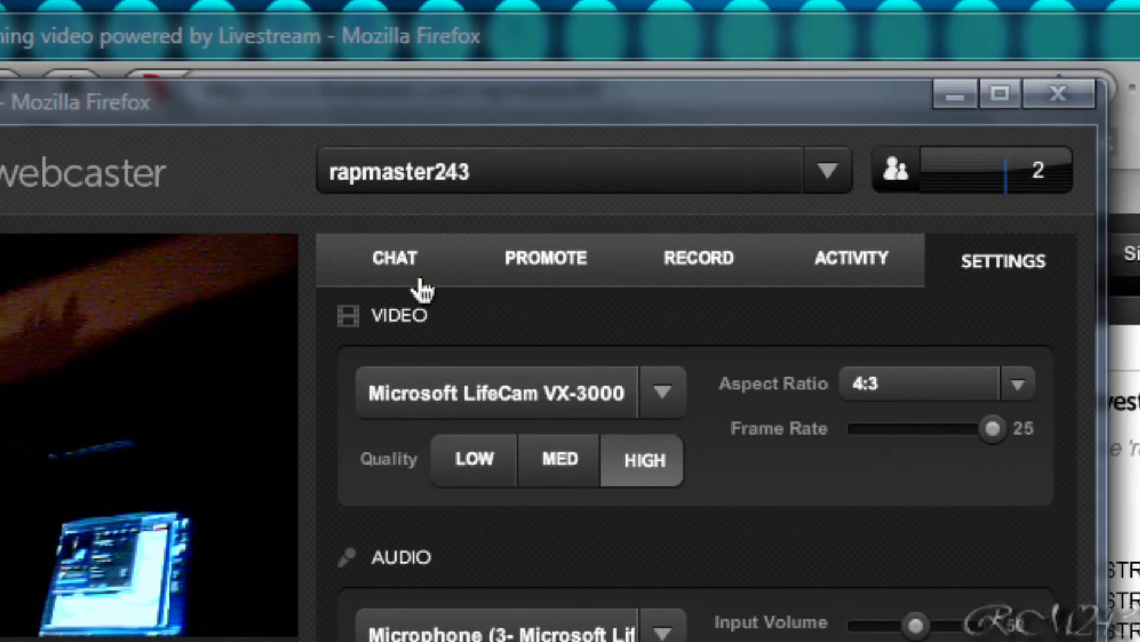
{"action": "left_click", "coordinate": [421, 289]}
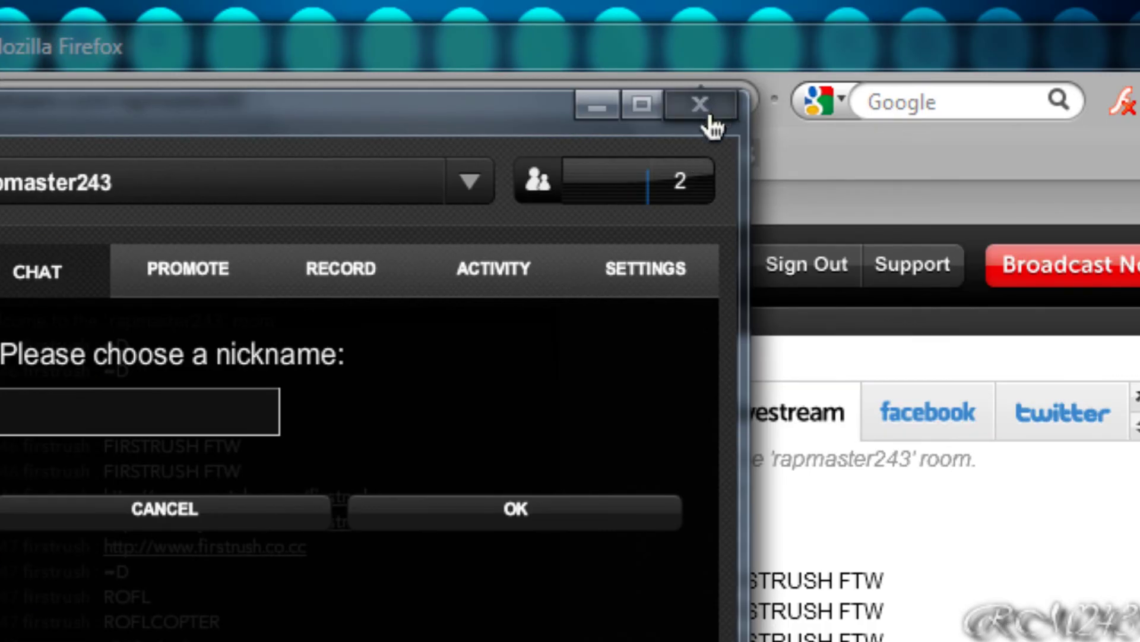
{"action": "left_click", "coordinate": [709, 117]}
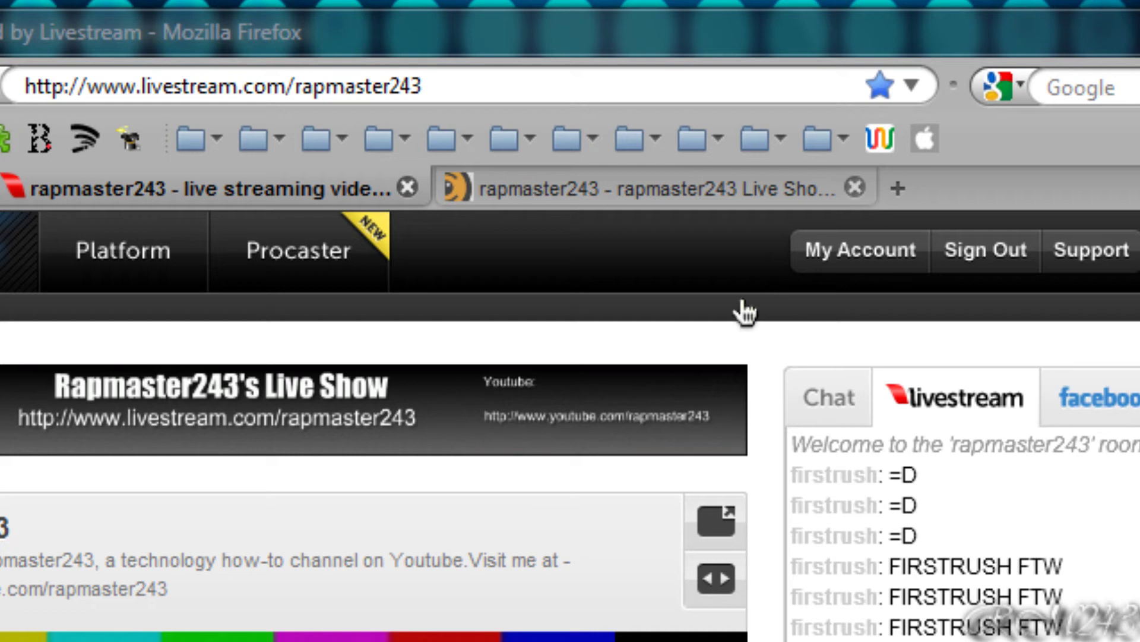
- Glance over the blogTV, Ustream and Livestream channel tabs, finishing on the blogTV page
{"action": "left_click", "coordinate": [680, 207]}
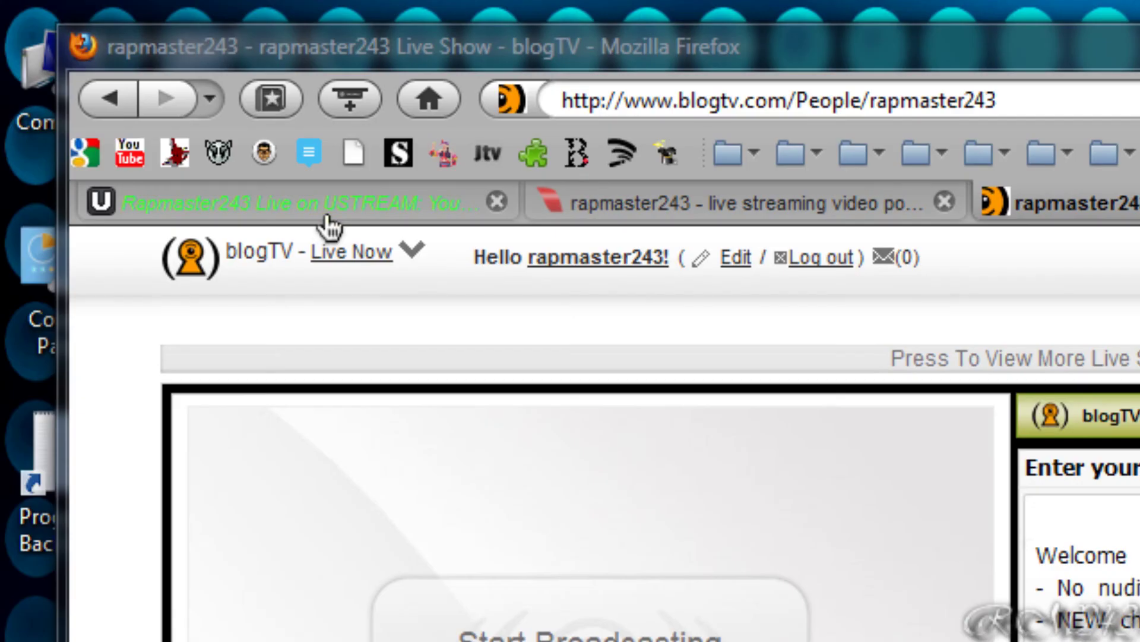
{"action": "left_click", "coordinate": [331, 224]}
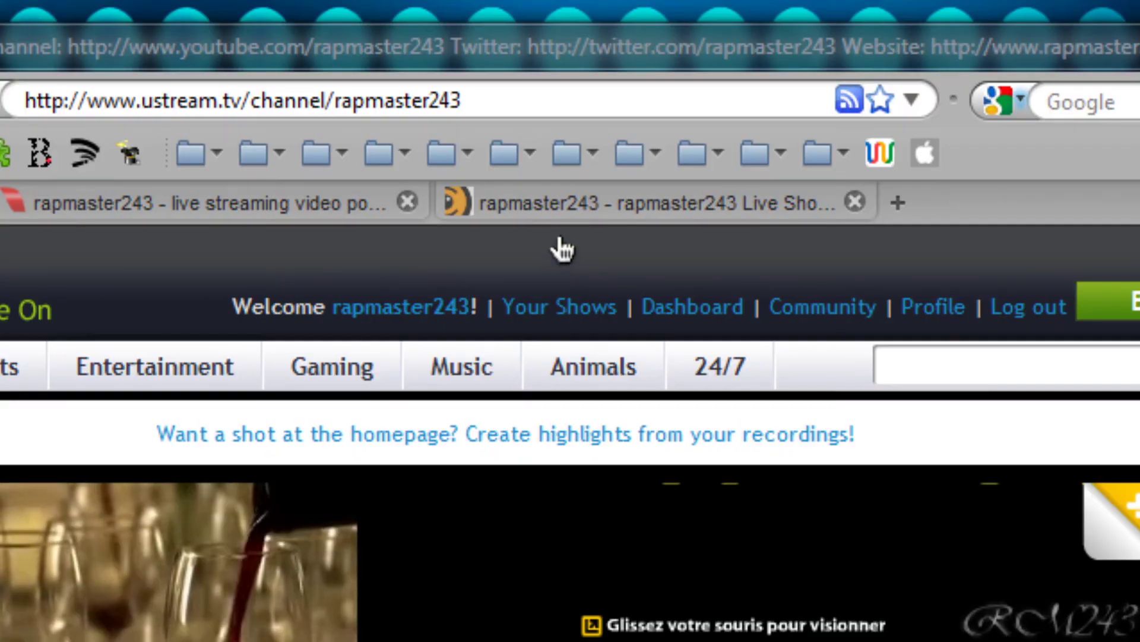
{"action": "left_click", "coordinate": [562, 214]}
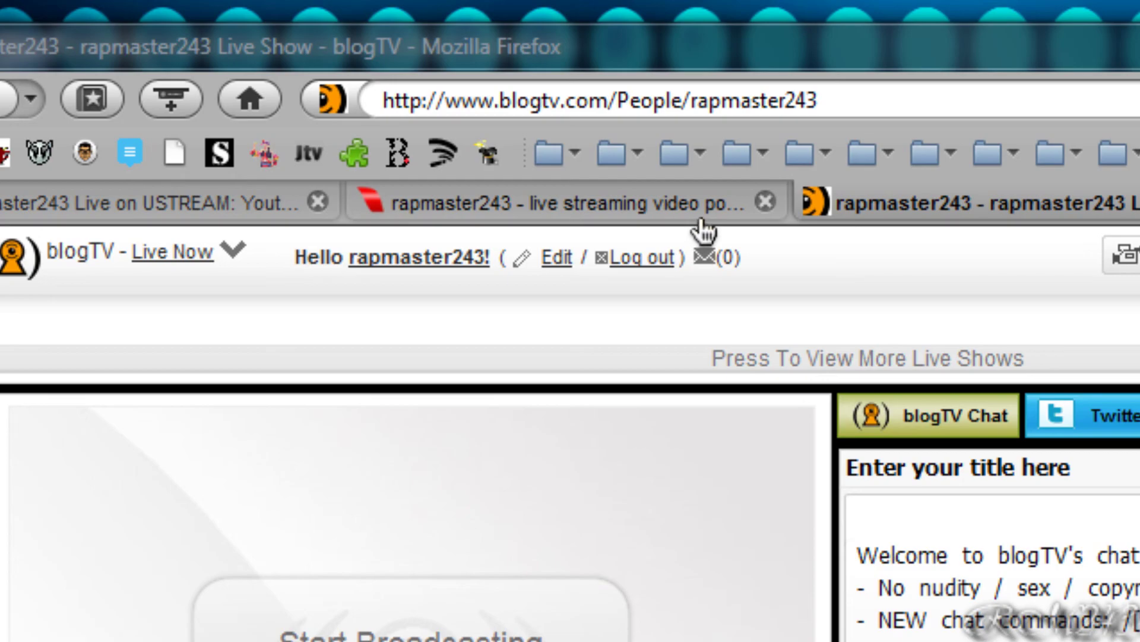
{"action": "key", "text": "ctrl+shift+Tab"}
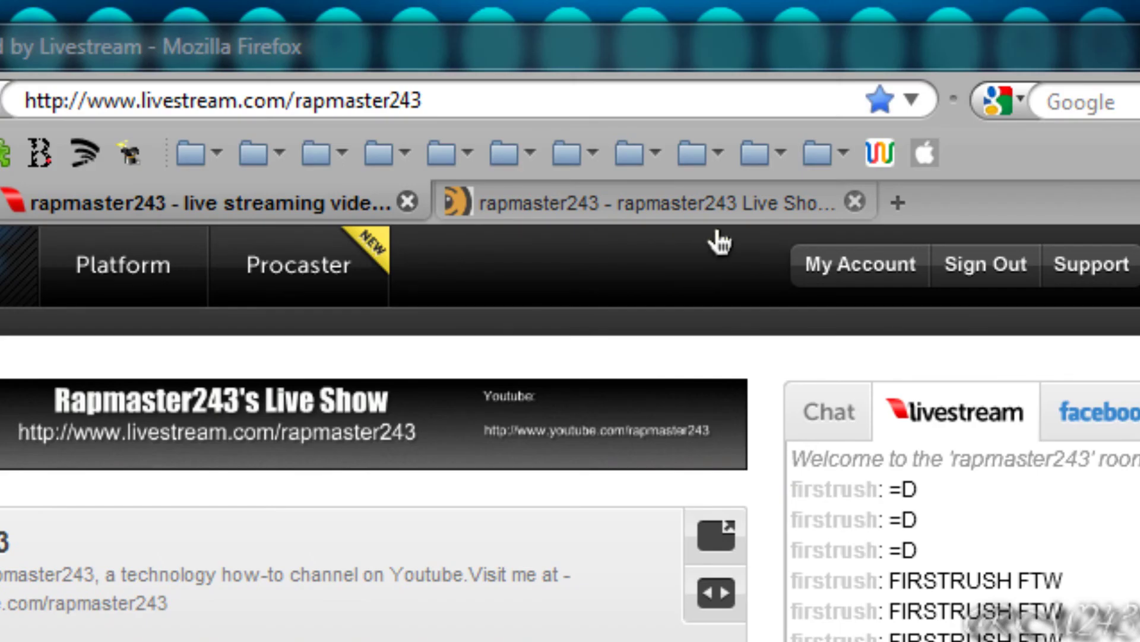
{"action": "left_click", "coordinate": [939, 29]}
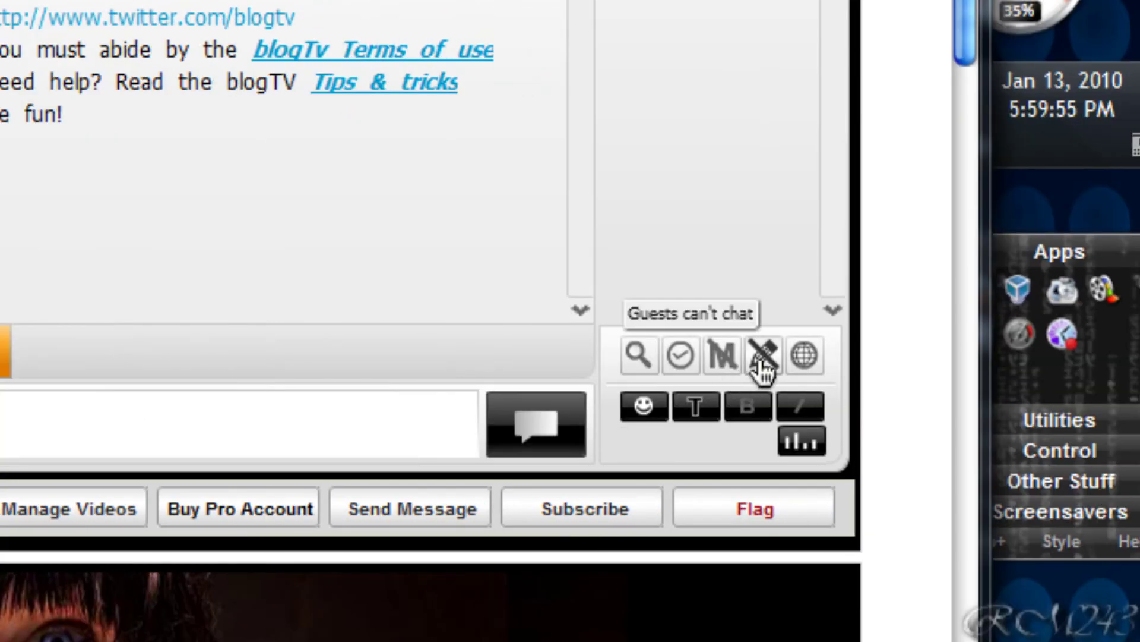
- Set the chat room to 'Guests can chat', check a chatter's options menu, and launch the broadcaster
{"action": "left_click", "coordinate": [762, 365]}
{"action": "left_click", "coordinate": [759, 209]}
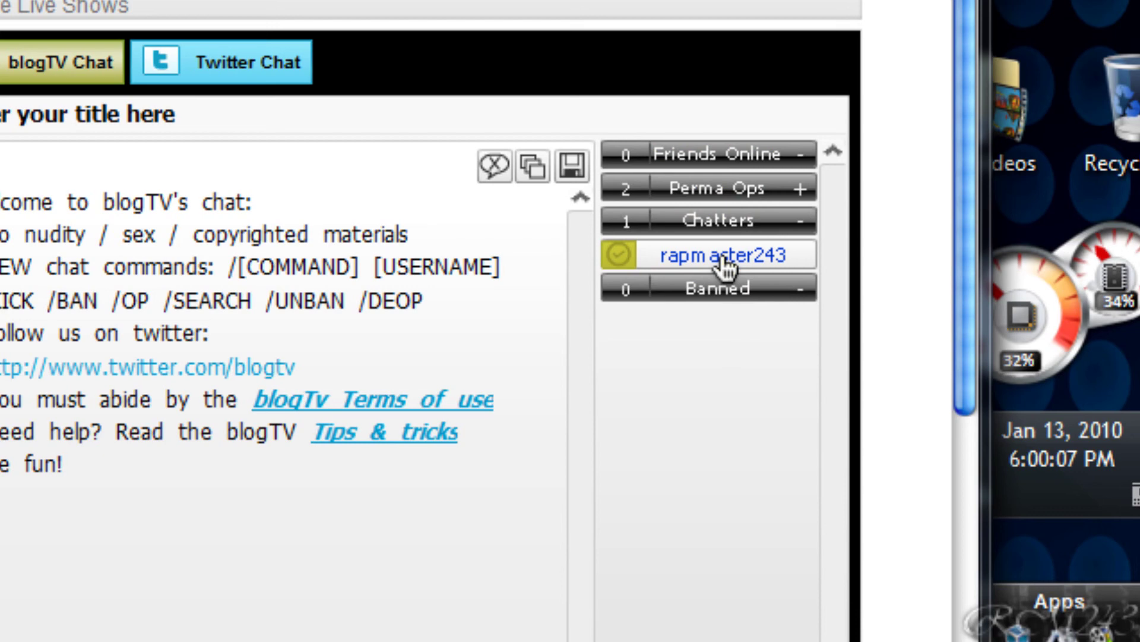
{"action": "right_click", "coordinate": [726, 268]}
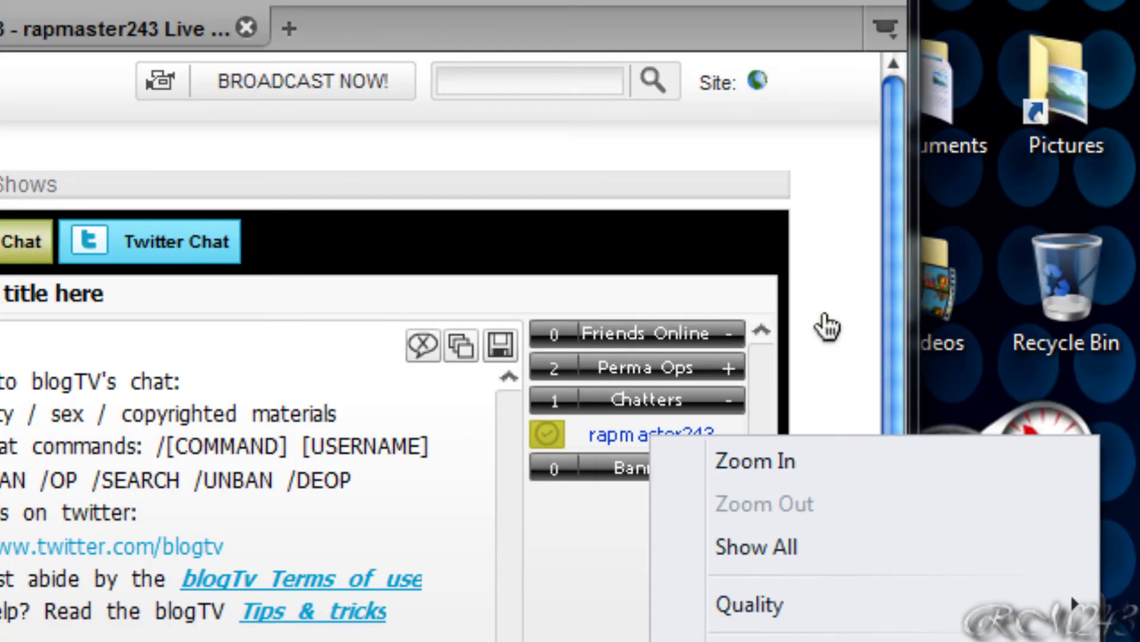
{"action": "left_click", "coordinate": [720, 266]}
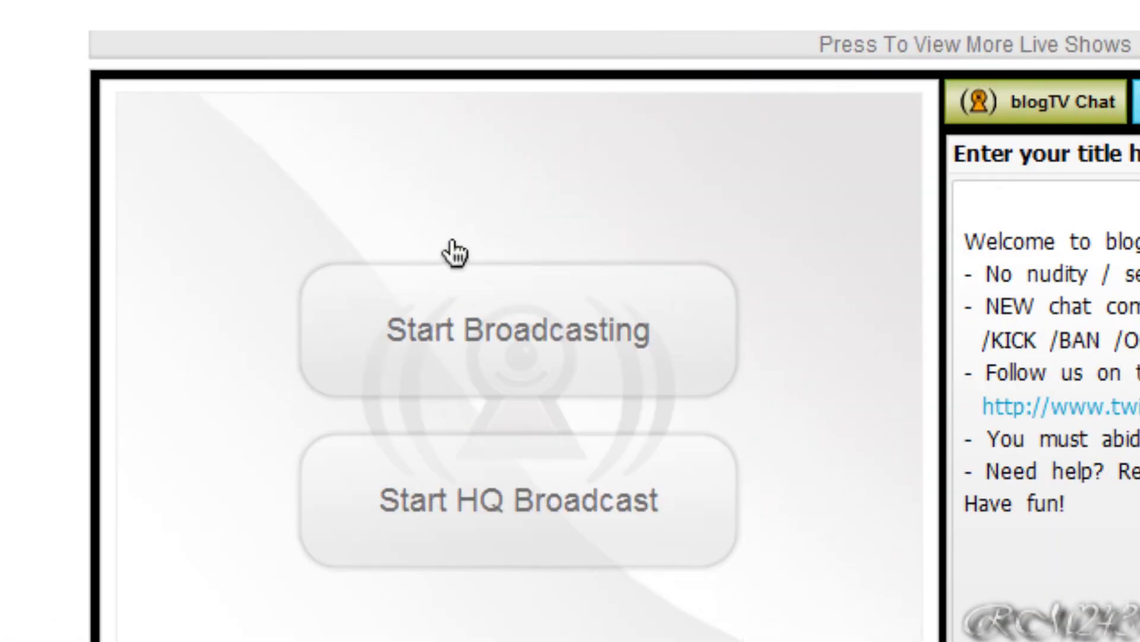
{"action": "left_click", "coordinate": [321, 354]}
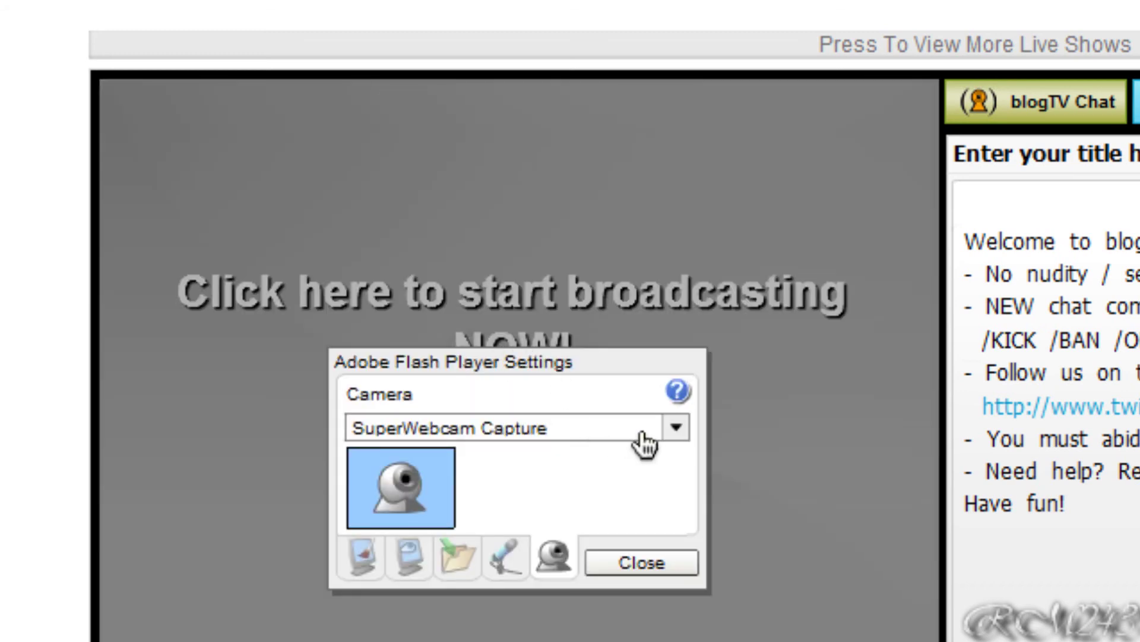
- Select Microsoft LifeCam VX-3000 as the Flash camera, allow camera and microphone, and go live
{"action": "left_click", "coordinate": [642, 433]}
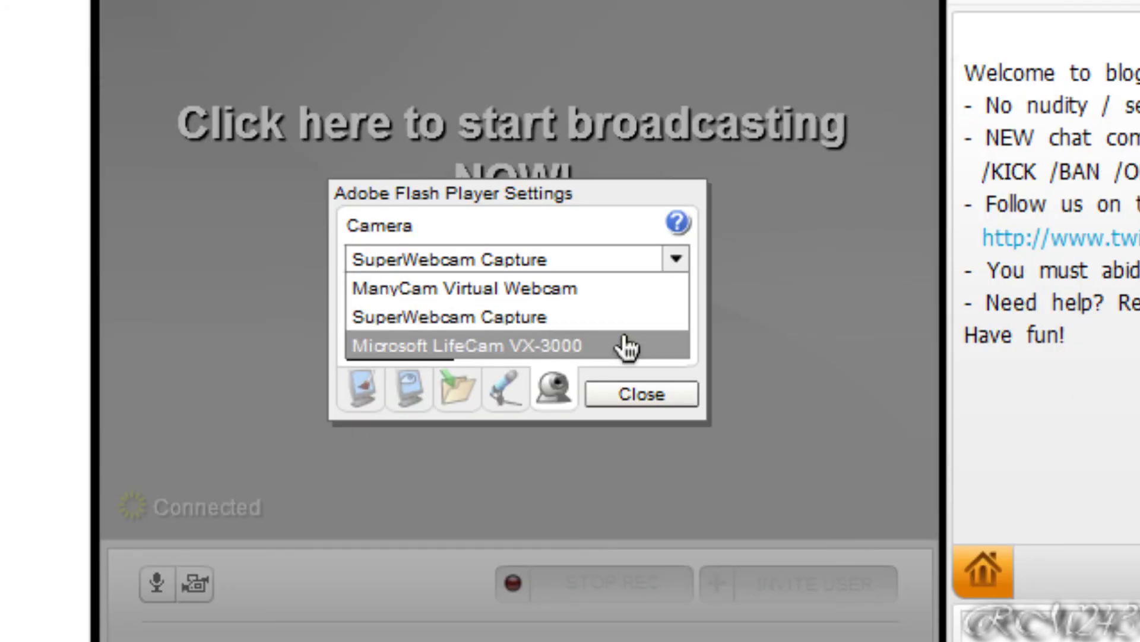
{"action": "left_click", "coordinate": [668, 253]}
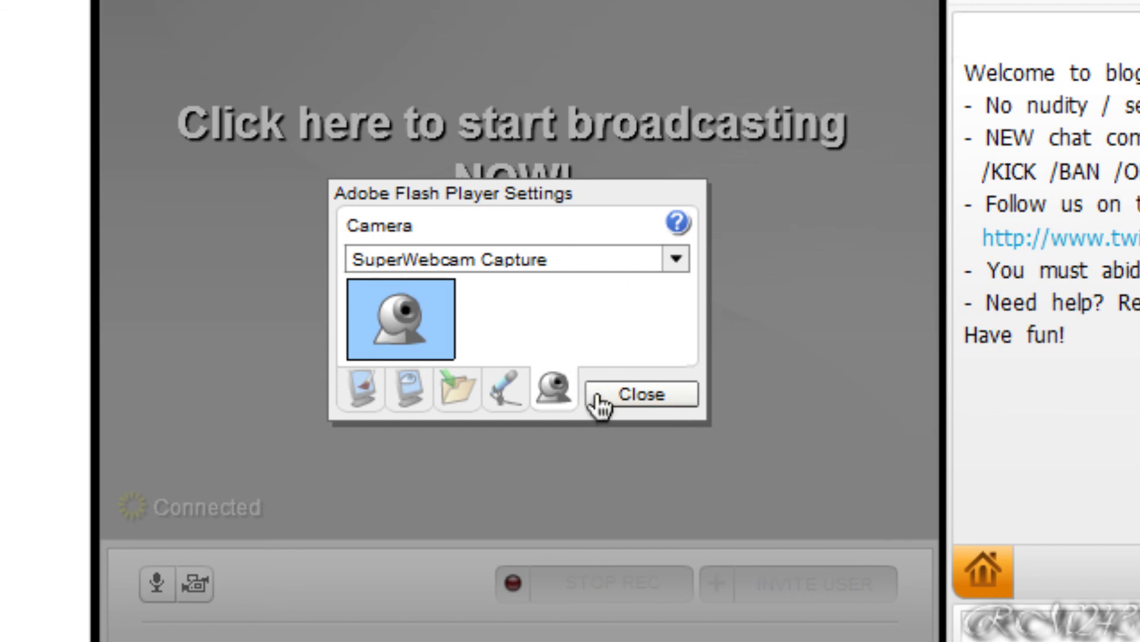
{"action": "left_click", "coordinate": [618, 261]}
{"action": "left_click", "coordinate": [589, 351]}
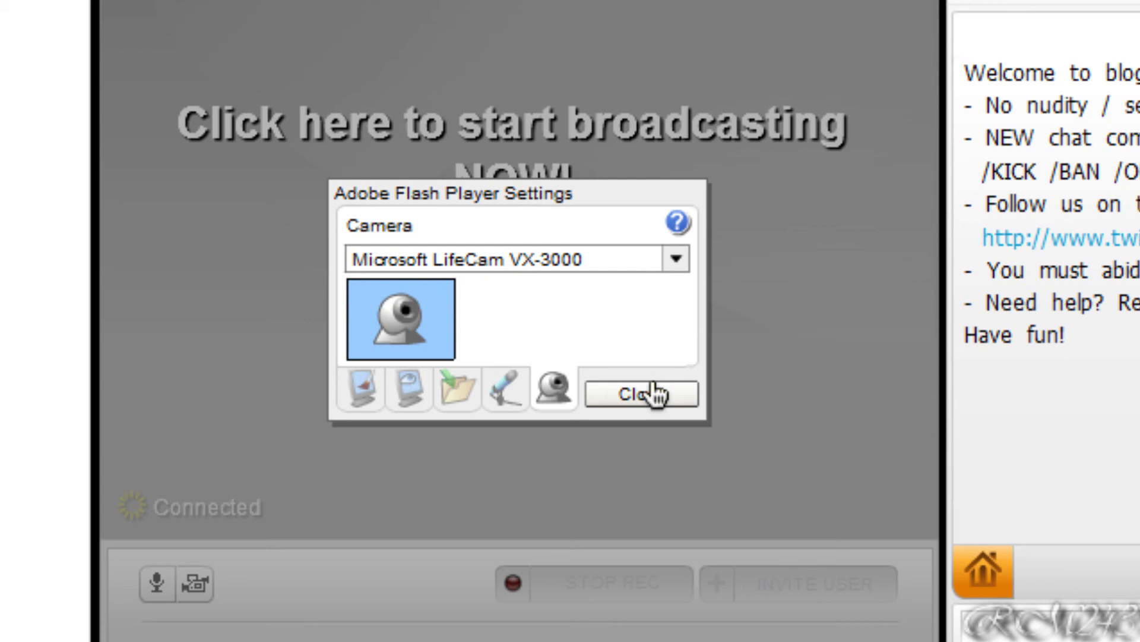
{"action": "left_click", "coordinate": [652, 407]}
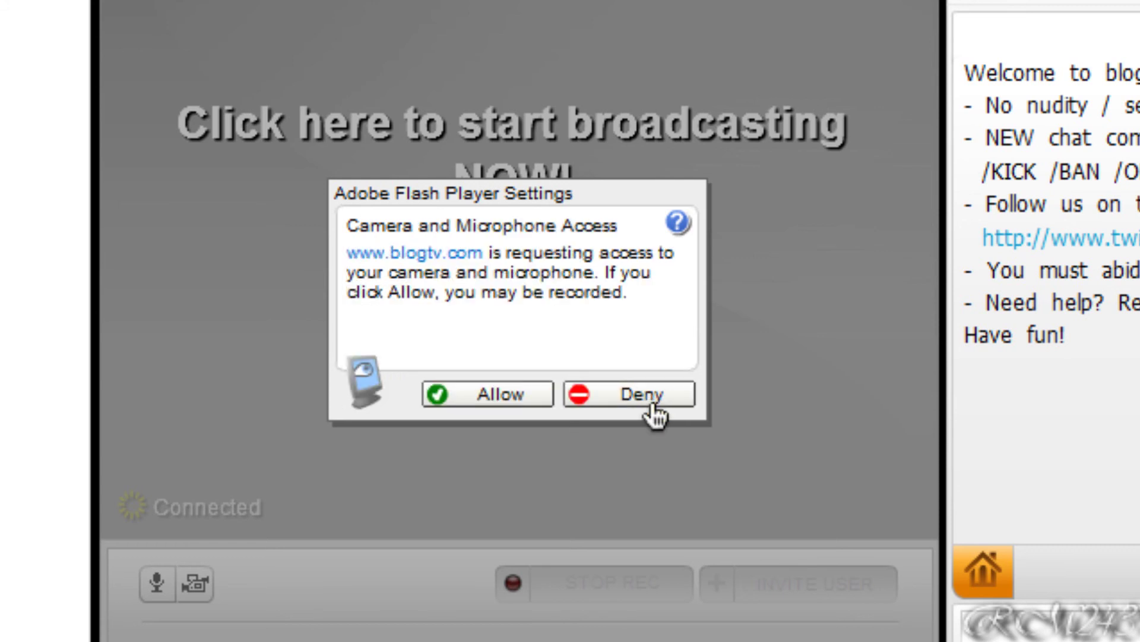
{"action": "left_click", "coordinate": [503, 404]}
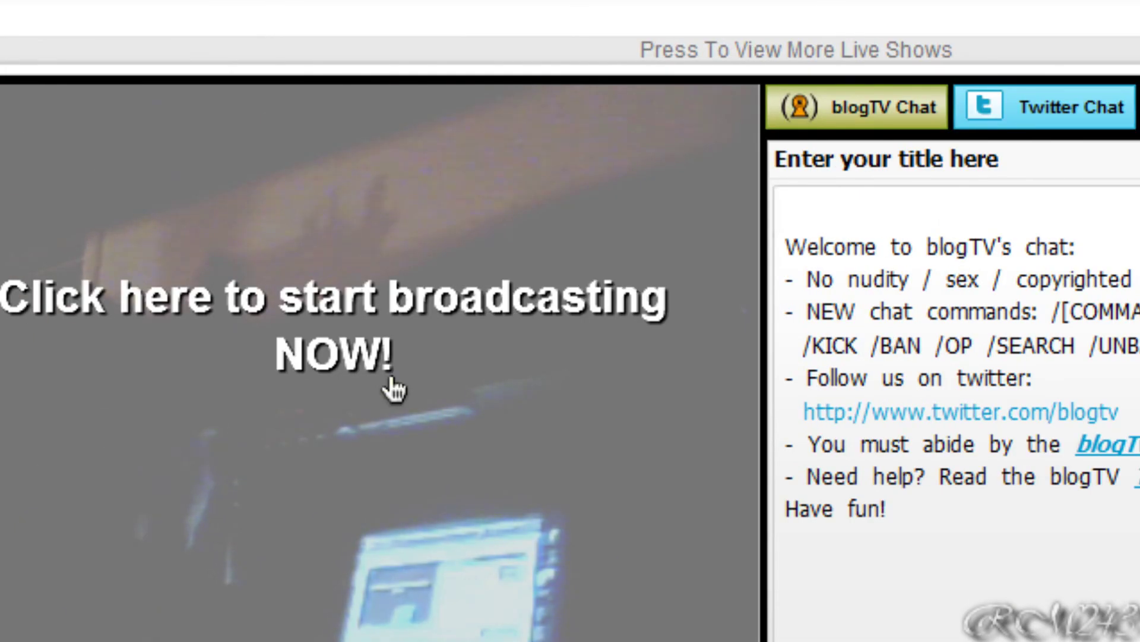
{"action": "left_click", "coordinate": [480, 439]}
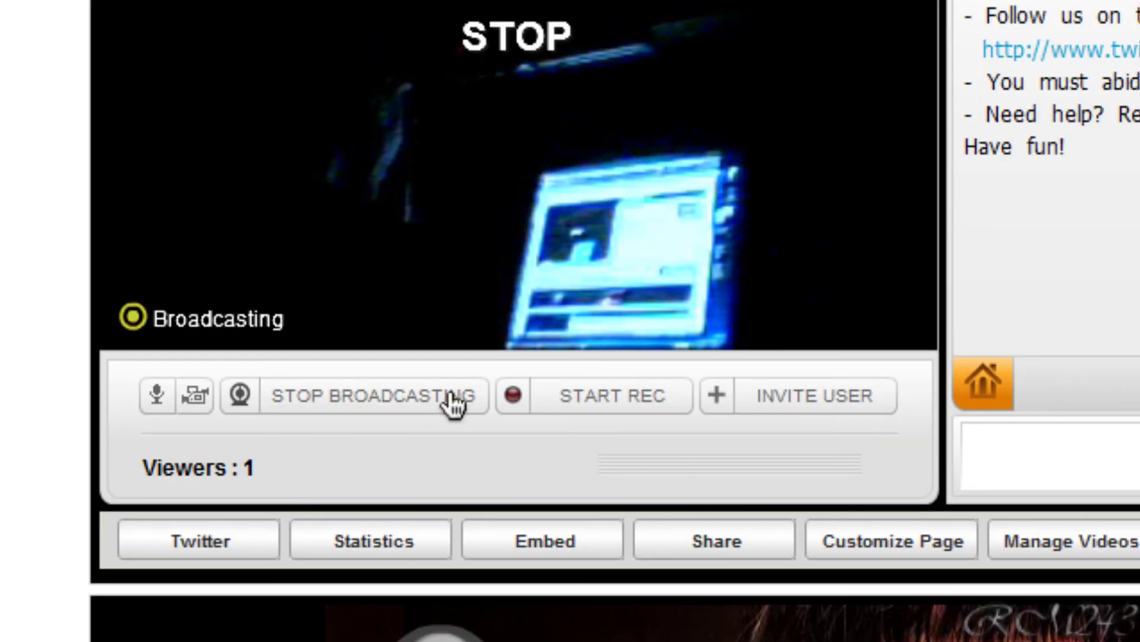
- Stop the blogTV test broadcast and return to the Livestream and Ustream channel pages
{"action": "left_click", "coordinate": [452, 401]}
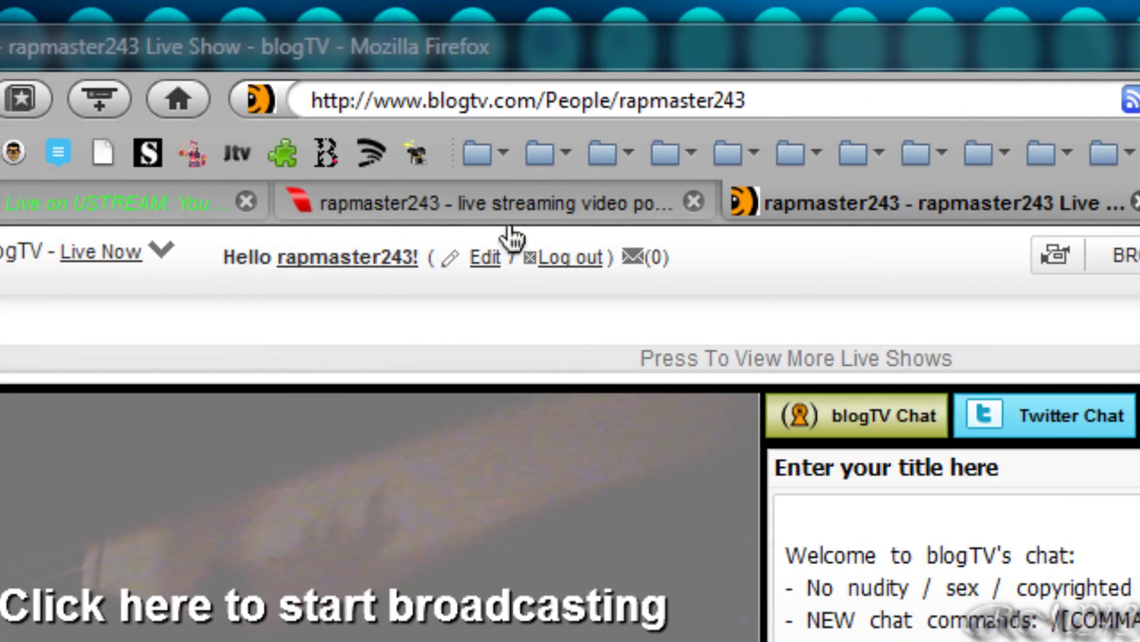
{"action": "left_click", "coordinate": [178, 203]}
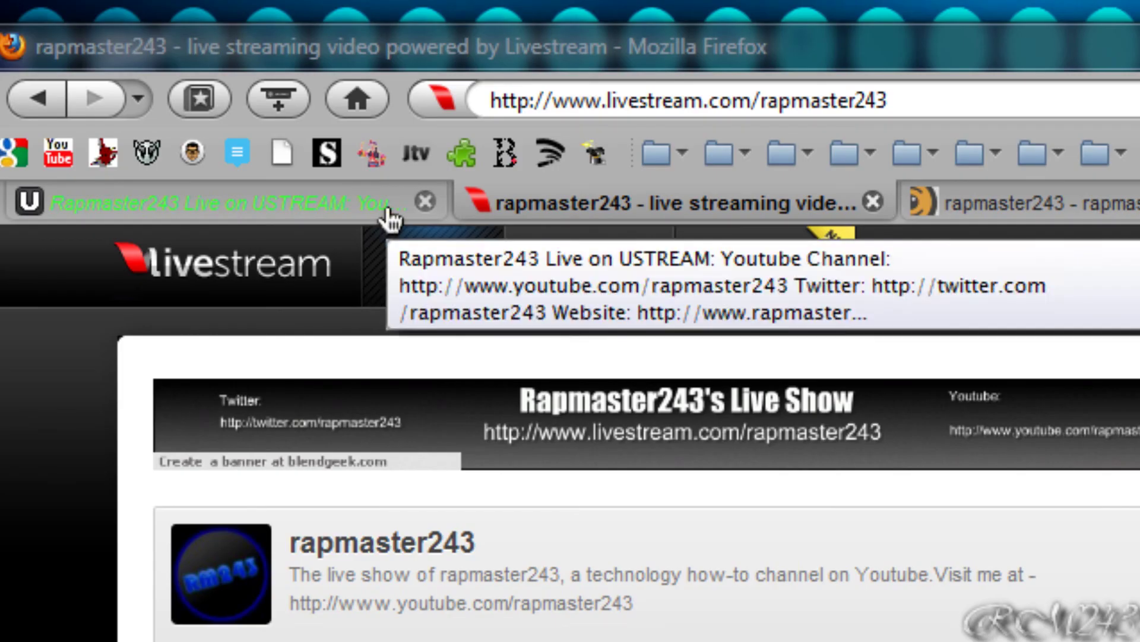
{"action": "left_click", "coordinate": [390, 216]}
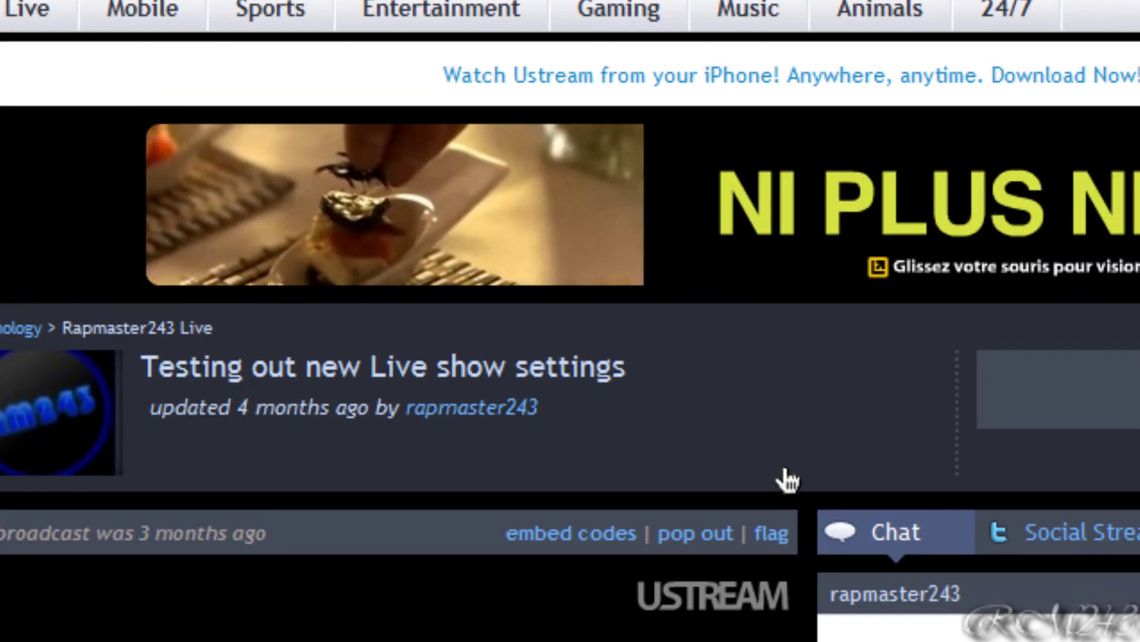